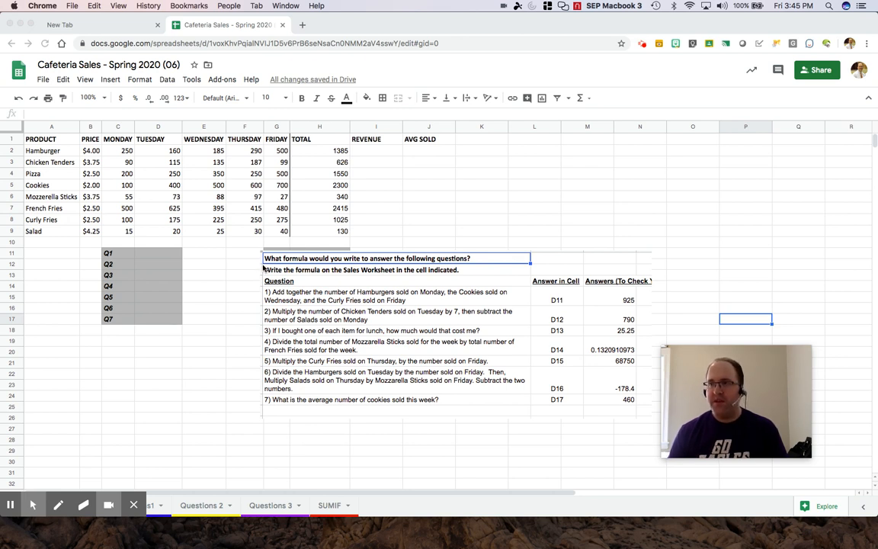
- Enter the formula =3+45 in E11 so it shows 48
click(200, 254)
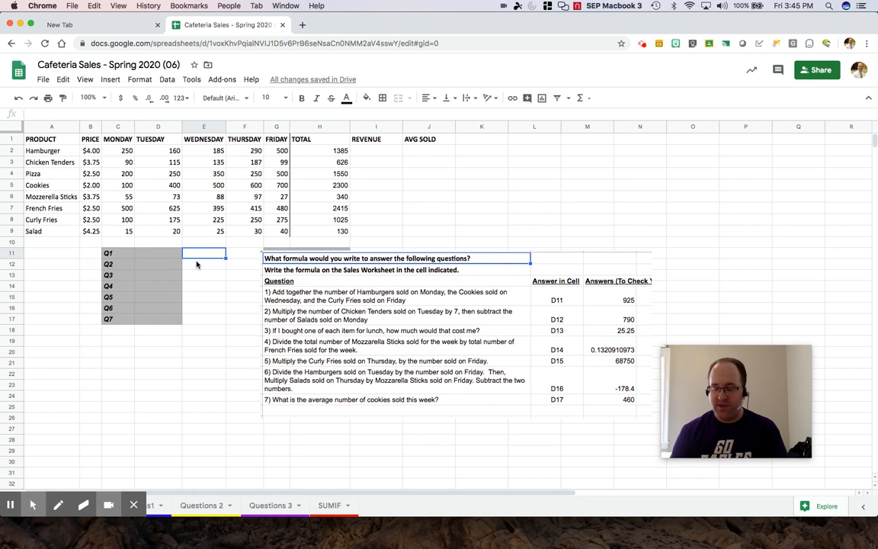
text(=)
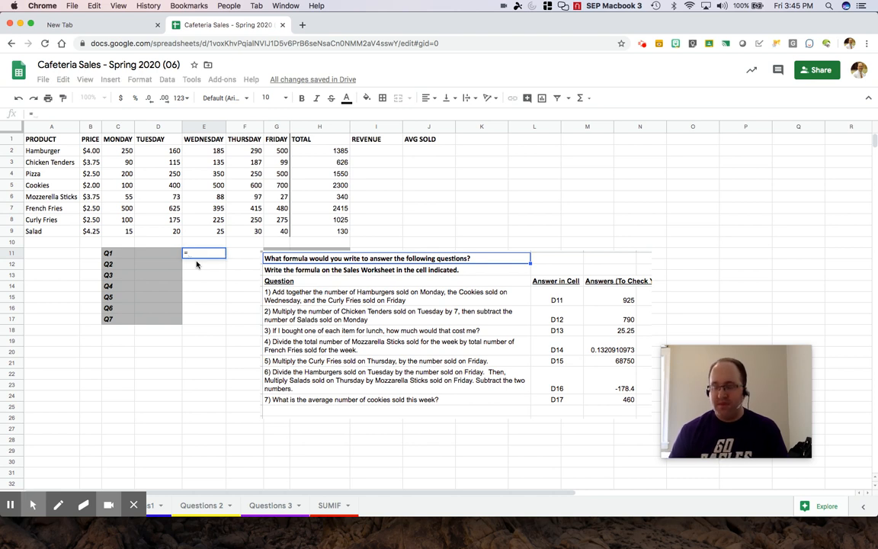
text(3+45)
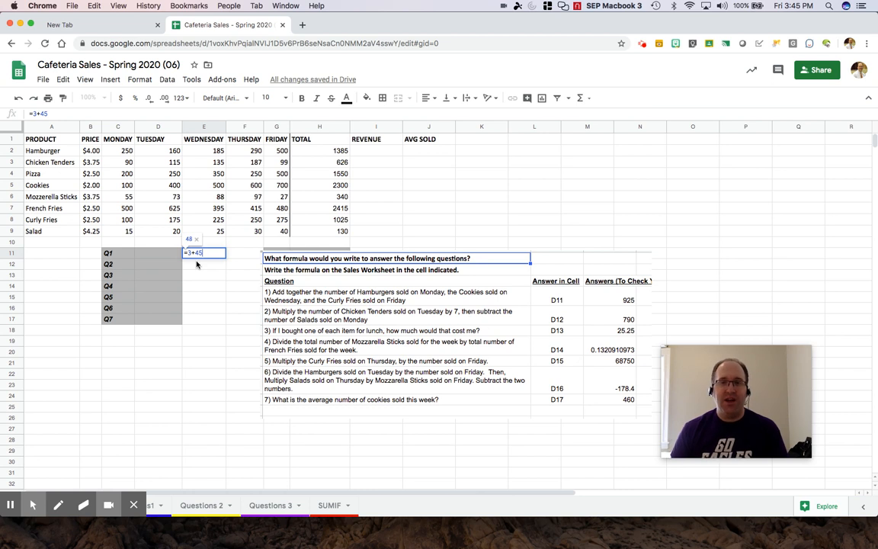
key(Return)
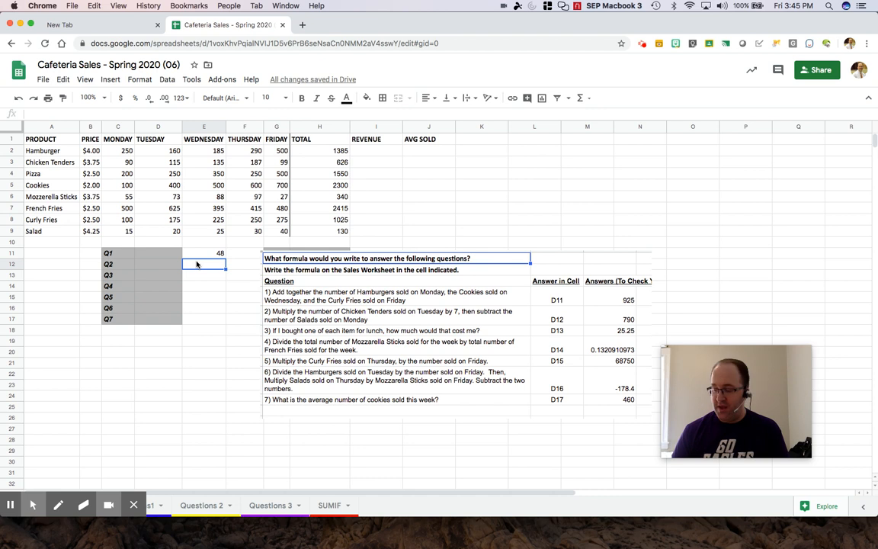
- Enter 3+45 as plain text in E12 for comparison, then clear E12 and return to E11
text(3+45)
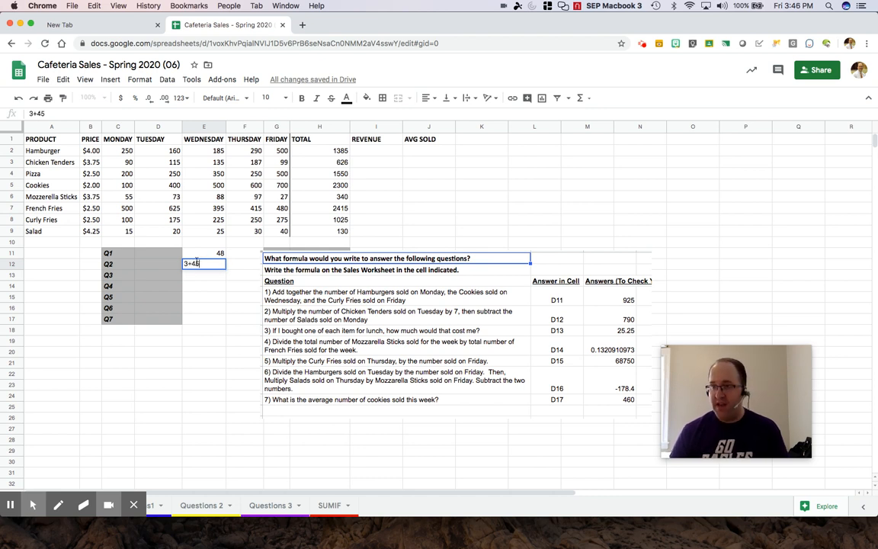
key(Return)
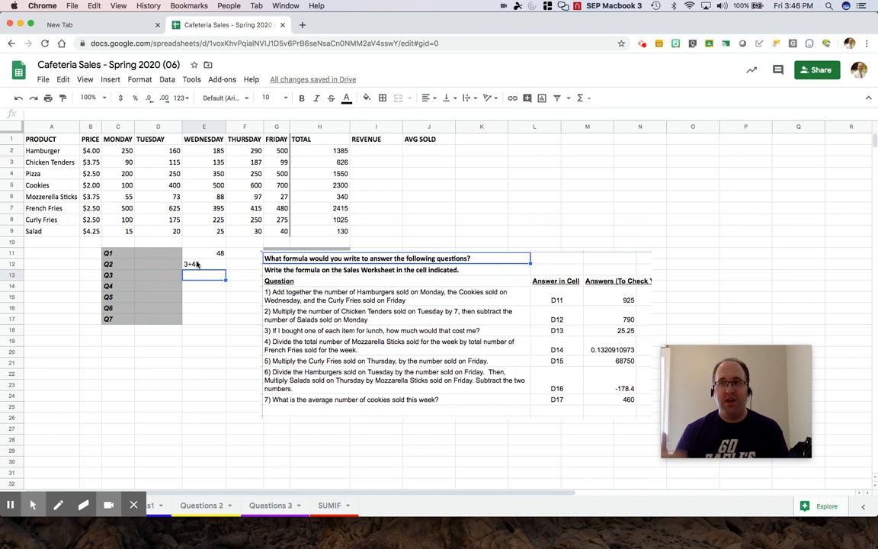
click(197, 264)
key(BackSpace)
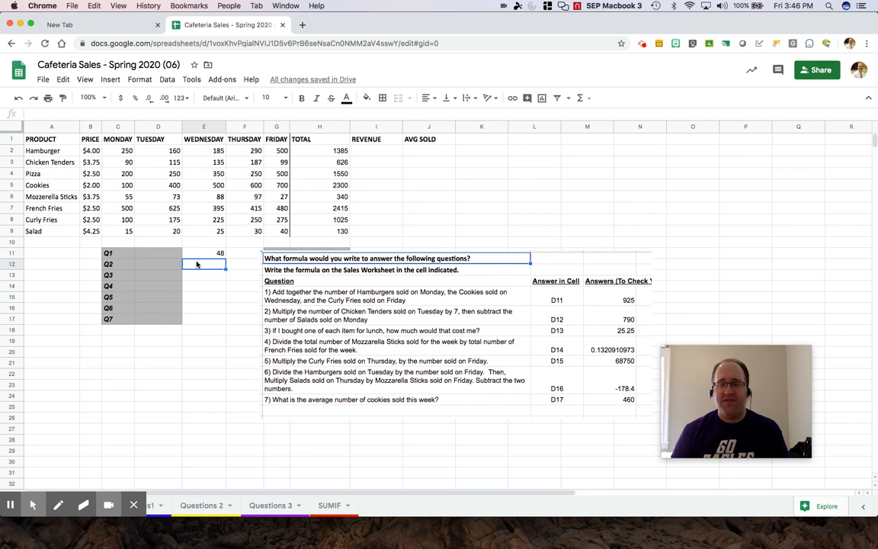
key(Up)
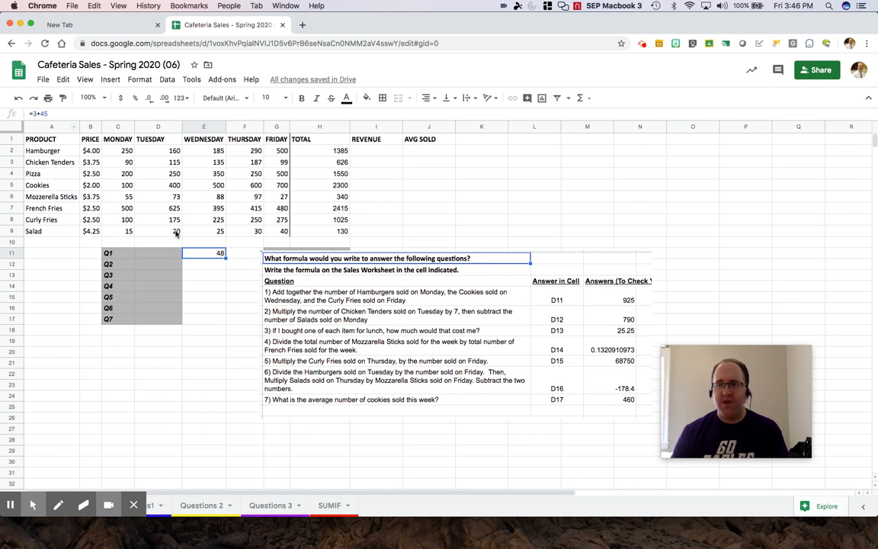
- Put 48 in E12, compare it with E11's =3+45 formula, then undo both entries
click(197, 263)
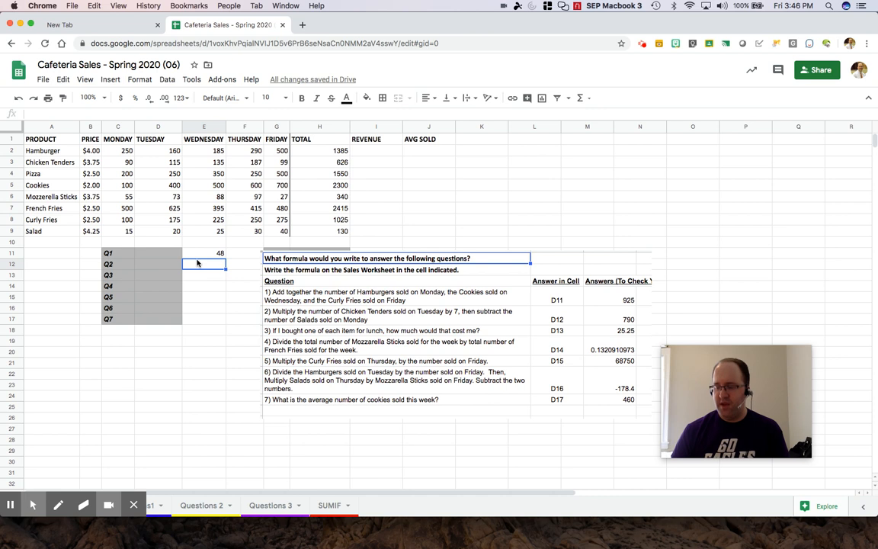
text(48)
key(Return)
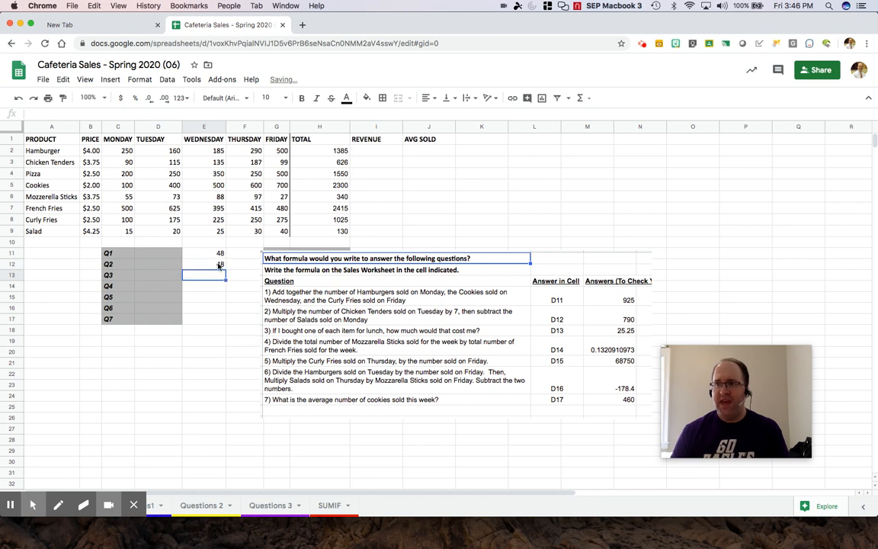
click(218, 264)
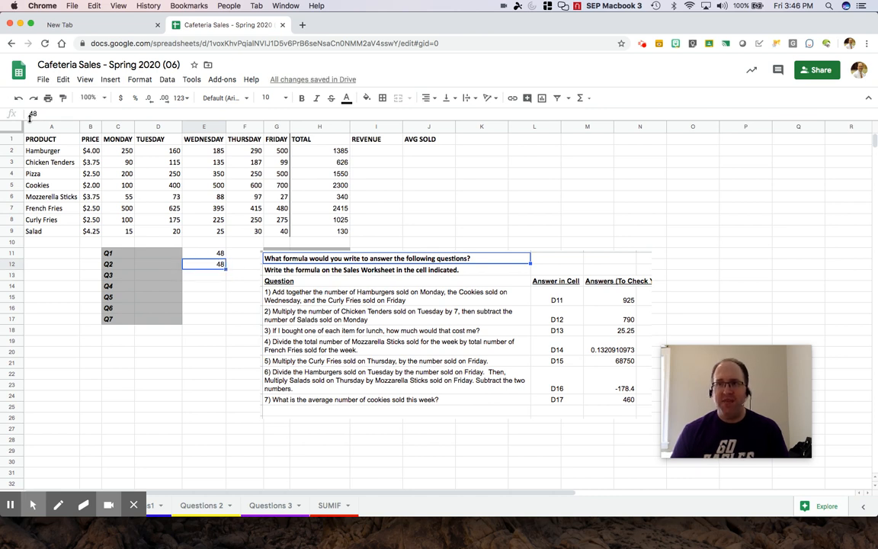
click(202, 253)
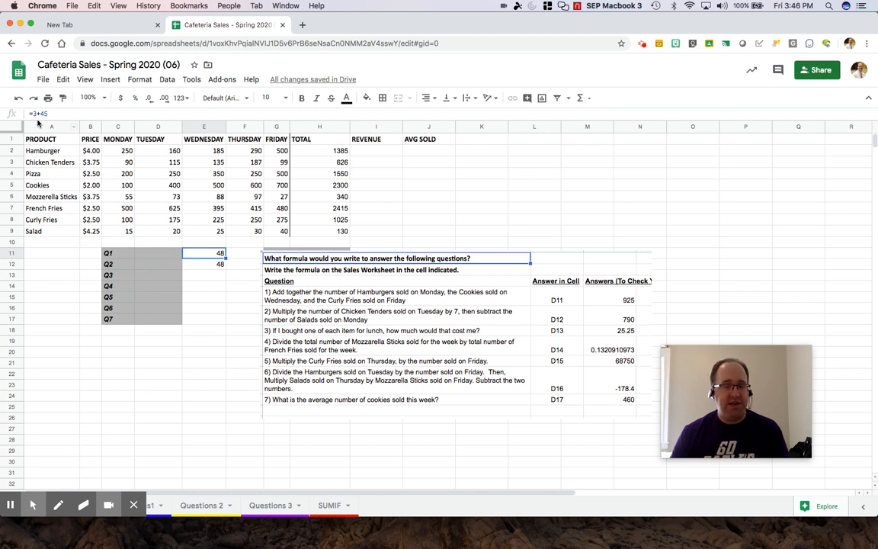
key(super+z)
key(super+z)
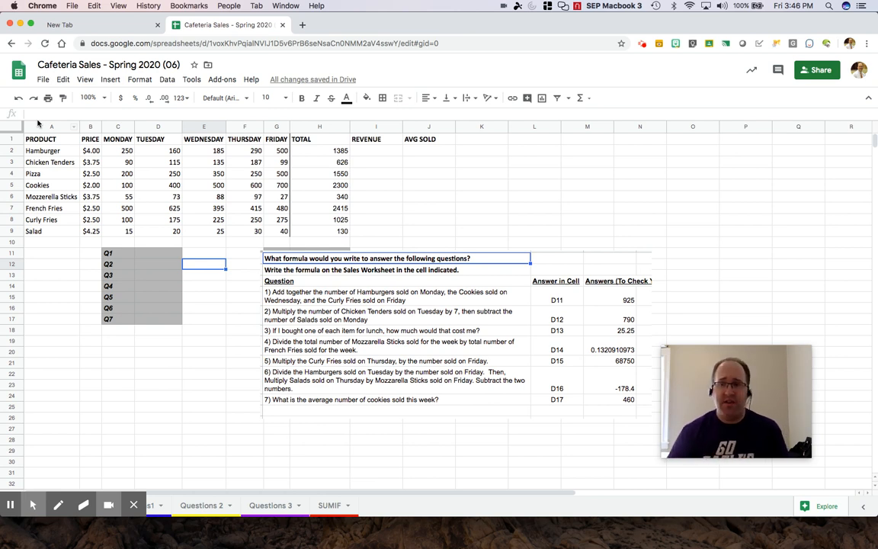
mouse_move(55, 507)
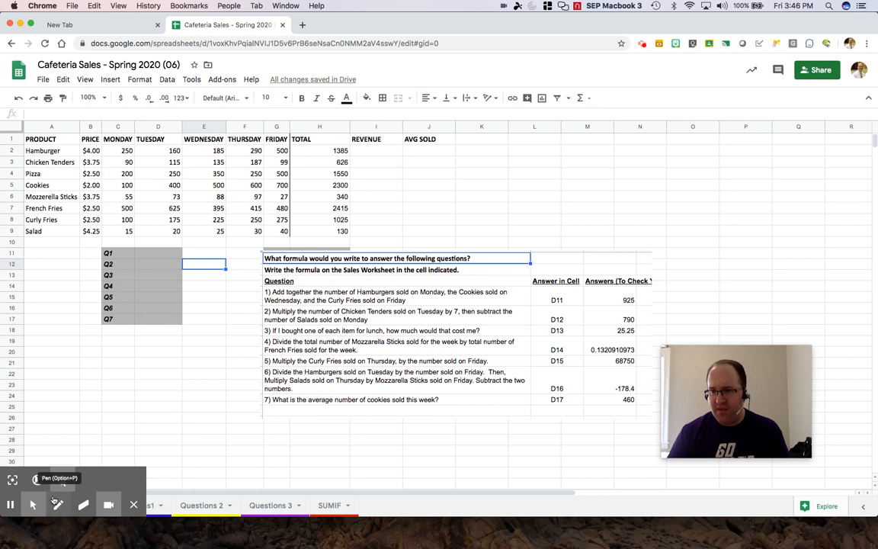
click(58, 504)
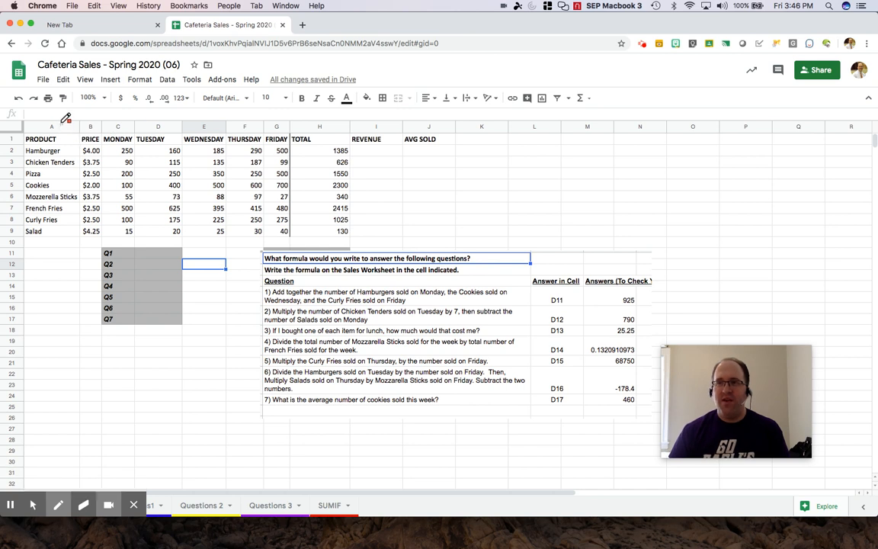
mouse_move(63, 122)
mouse_down()
mouse_move(47, 120)
mouse_move(45, 131)
mouse_move(61, 133)
mouse_move(64, 121)
mouse_up()
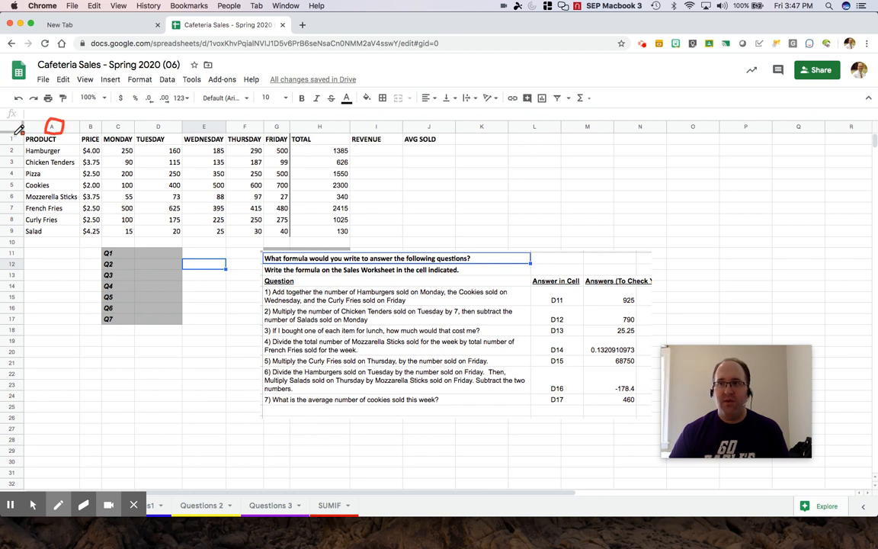
mouse_move(18, 131)
mouse_down()
mouse_move(5, 142)
mouse_move(18, 145)
mouse_move(21, 131)
mouse_up()
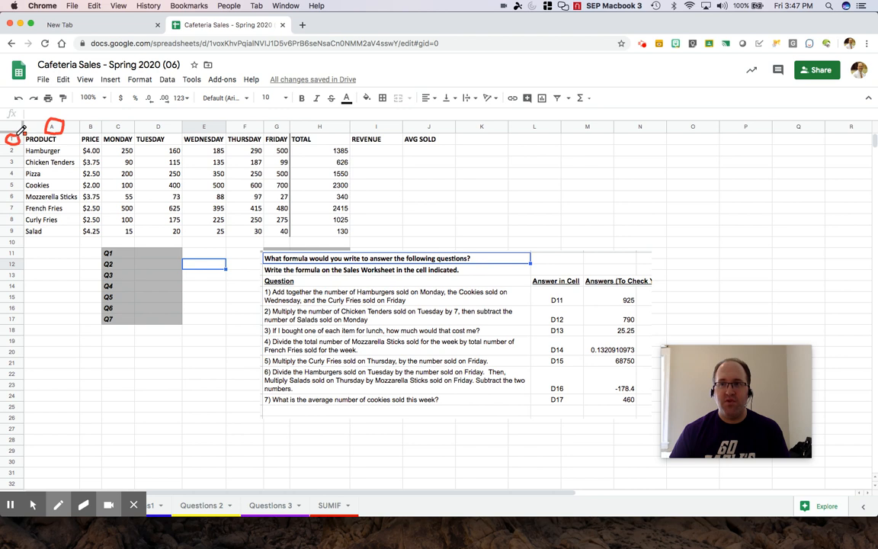
click(94, 510)
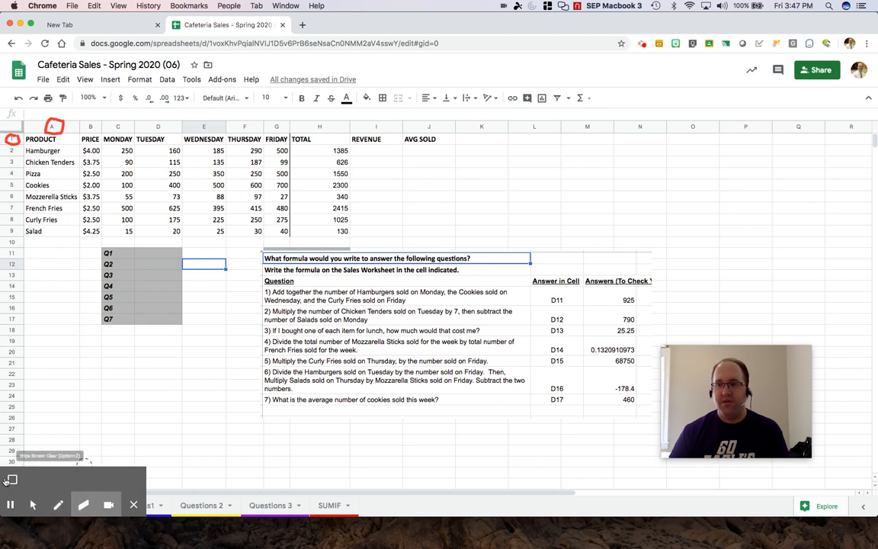
click(13, 479)
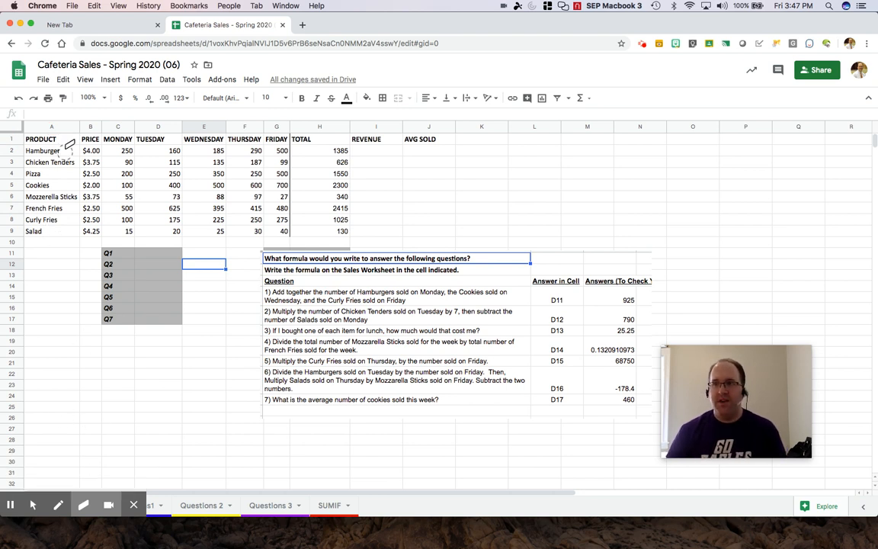
click(58, 505)
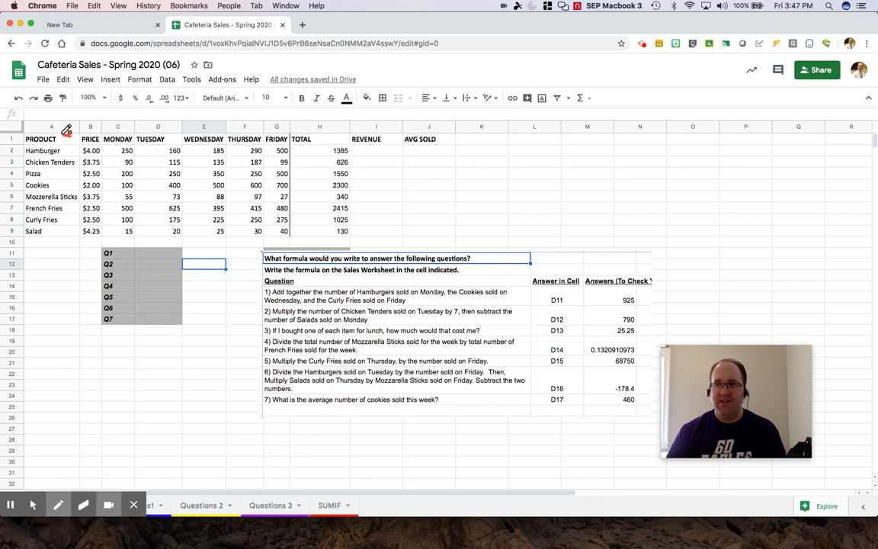
mouse_move(30, 135)
mouse_down()
mouse_move(66, 137)
mouse_move(52, 130)
mouse_move(28, 134)
mouse_move(31, 144)
mouse_up()
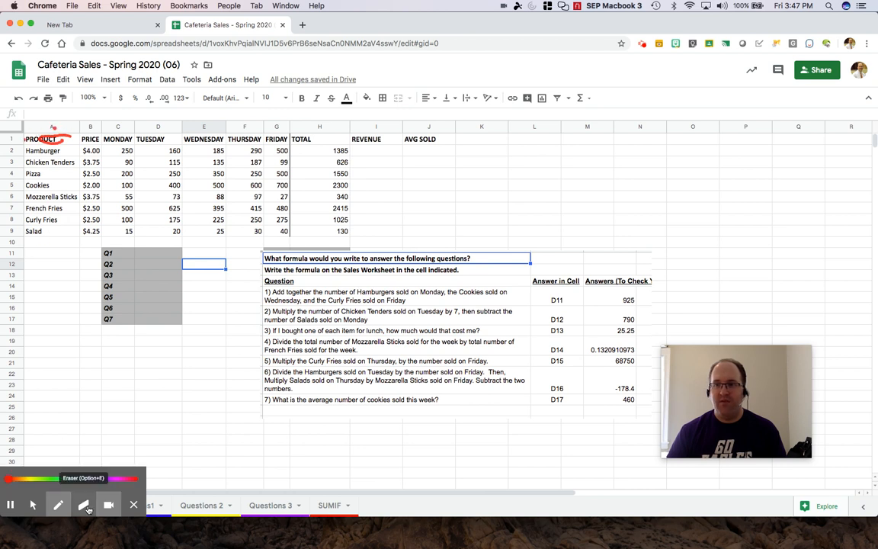
click(84, 505)
click(11, 478)
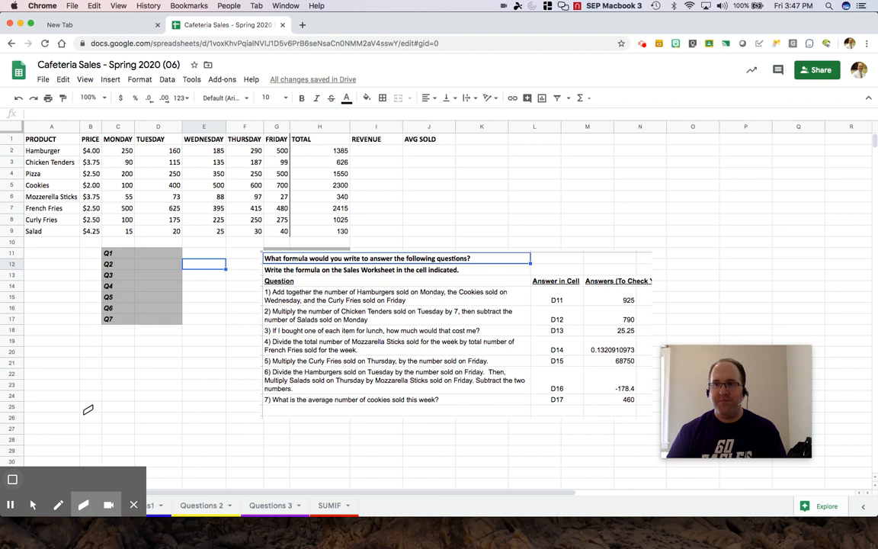
click(32, 505)
- Start an =A1 reference in A12, cancel it, and select empty cell E11 instead
click(44, 263)
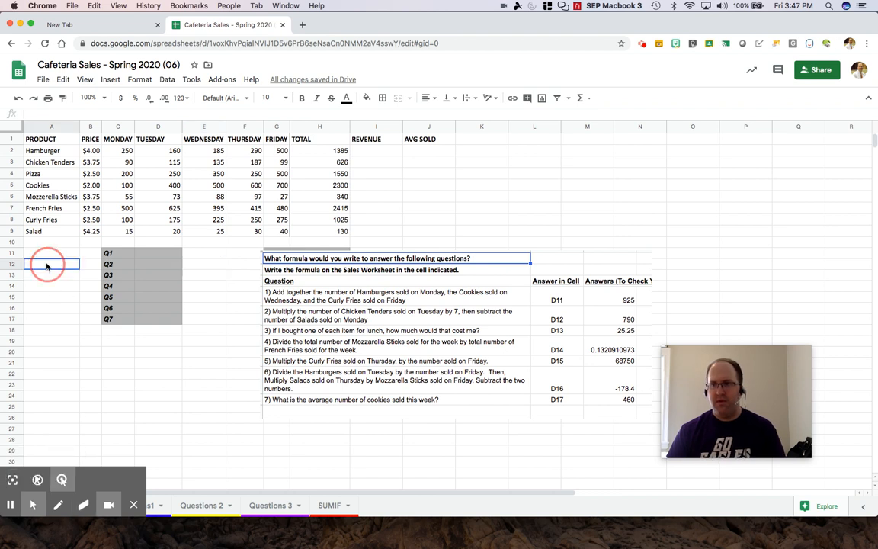
text(=A1)
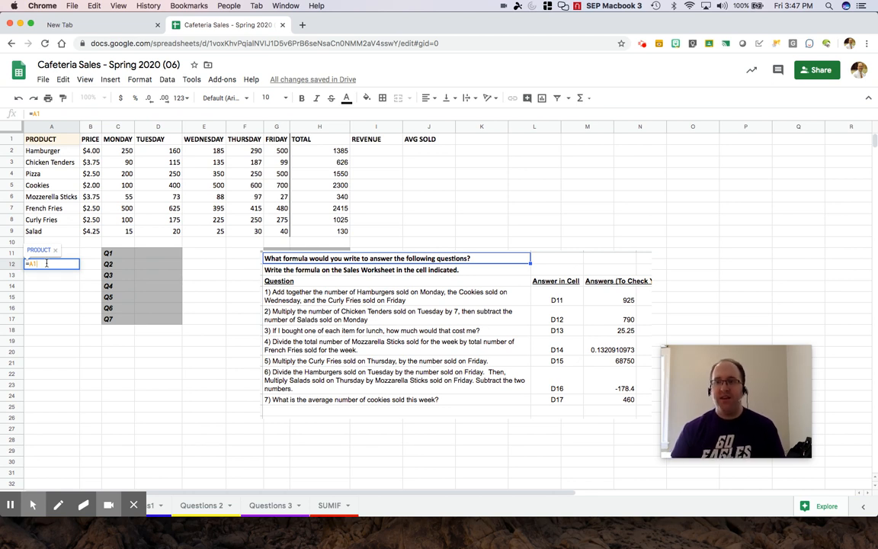
key(Escape)
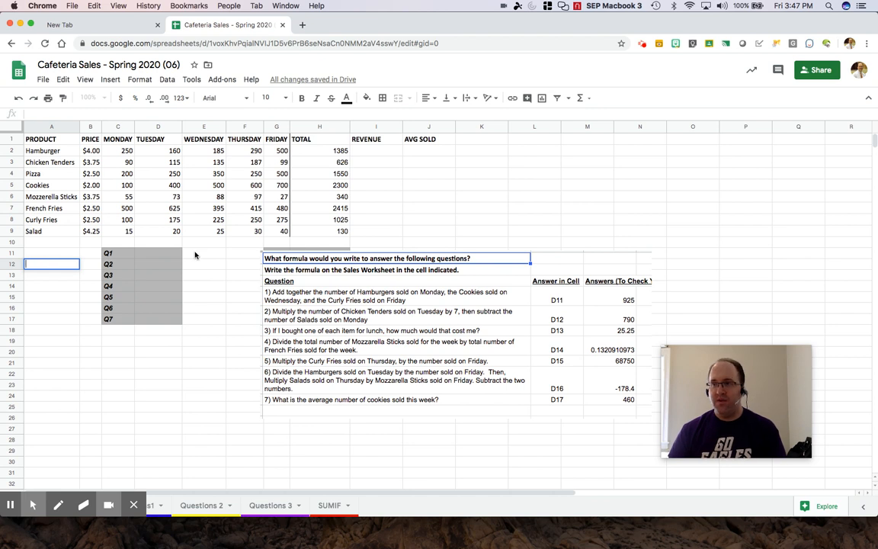
click(199, 256)
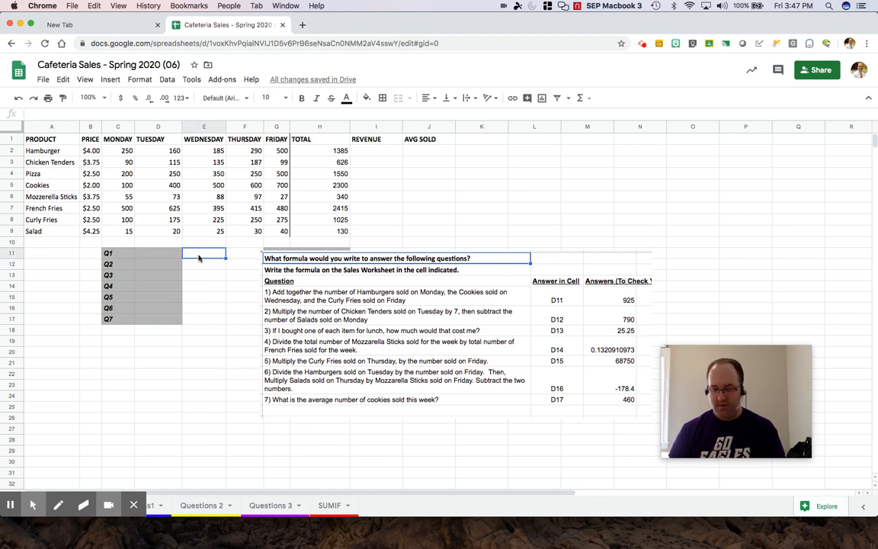
- Enter =C2+100 in E11 so it shows 350, review its C2 reference, then select C2
text(=A)
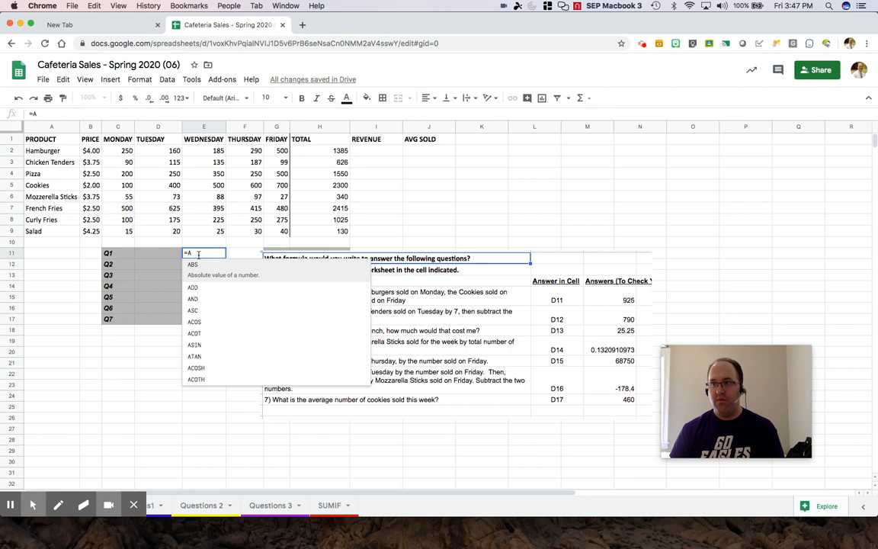
text(1+)
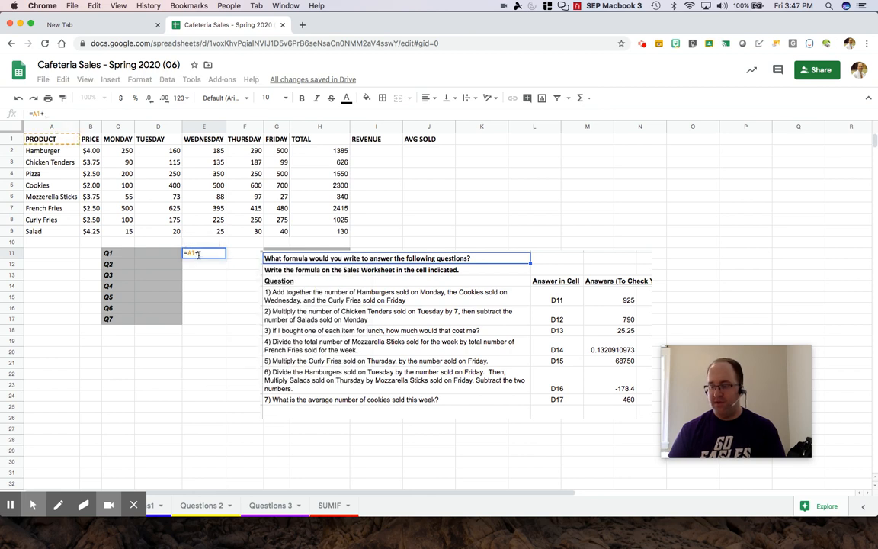
key(BackSpace)
key(BackSpace)
key(BackSpace)
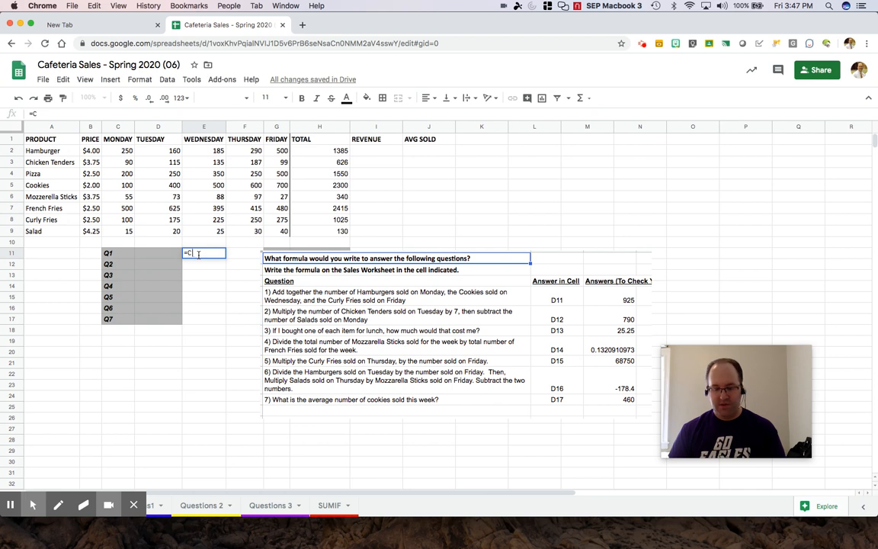
text(C2)
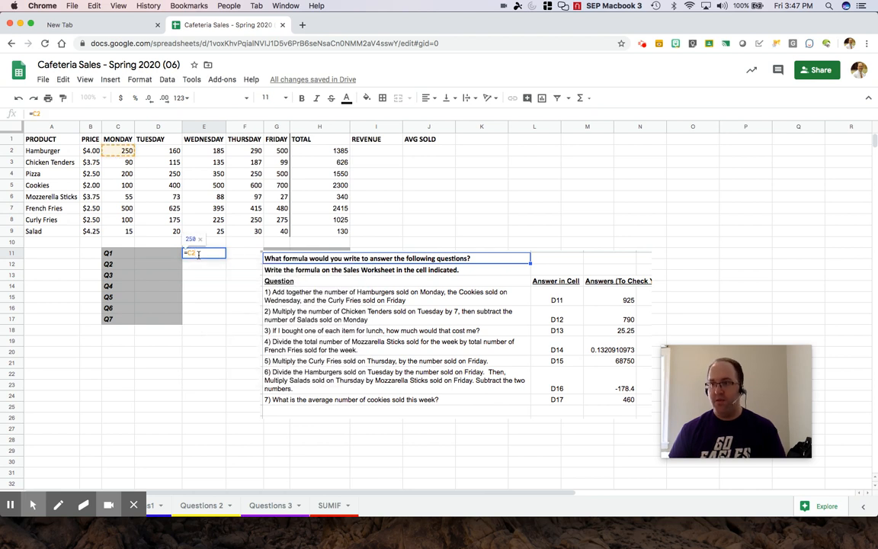
text(+100)
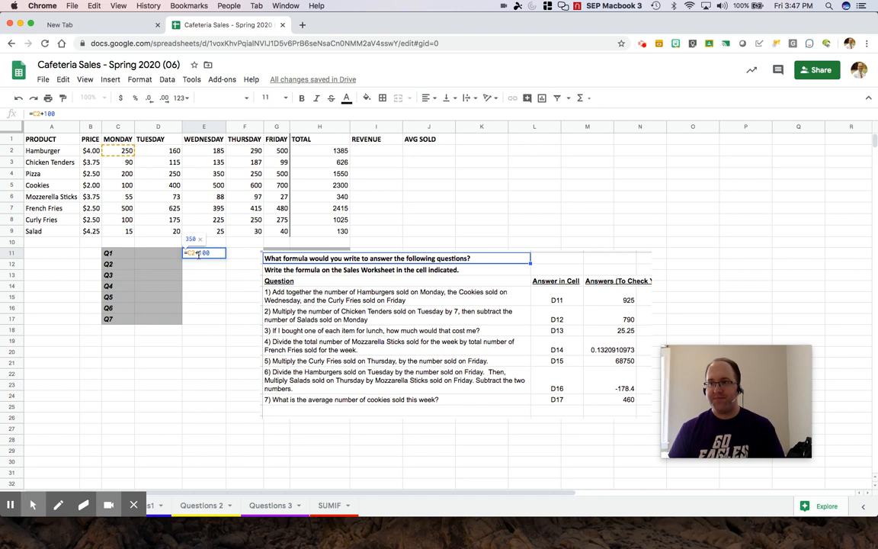
key(Return)
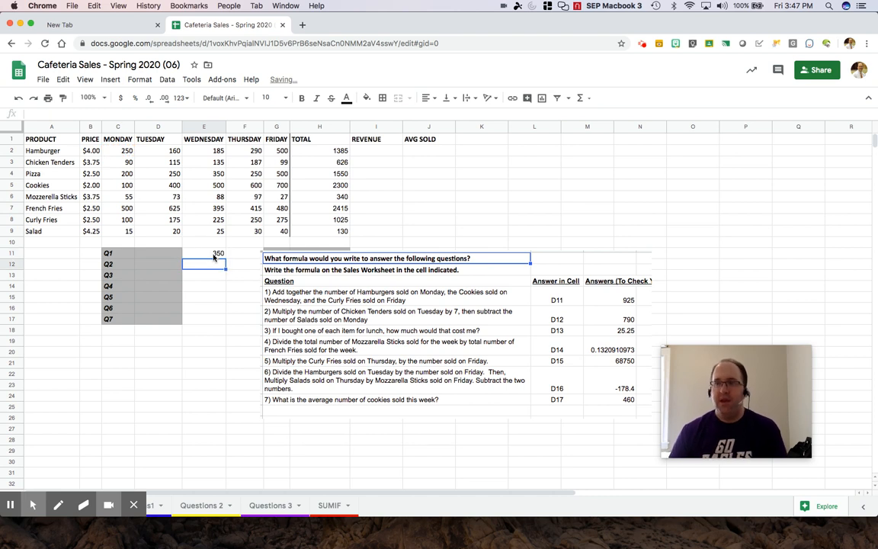
double_click(210, 254)
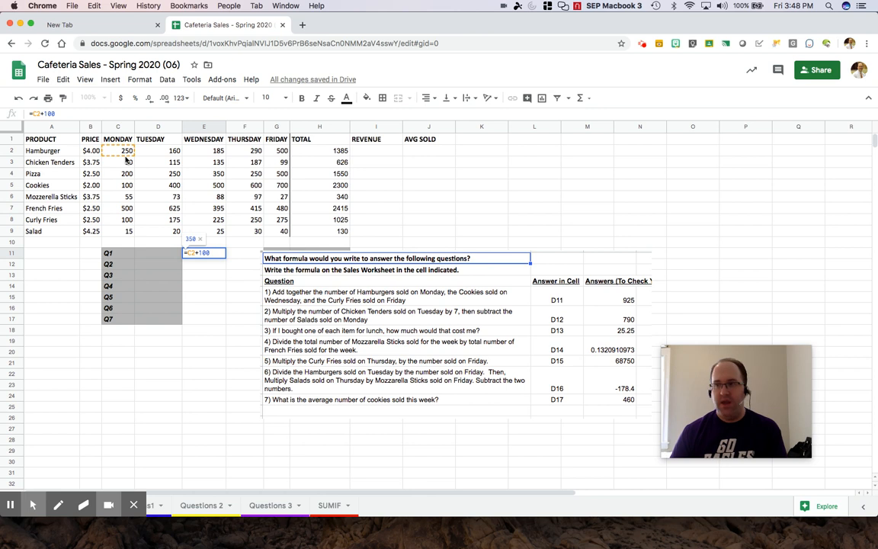
key(Return)
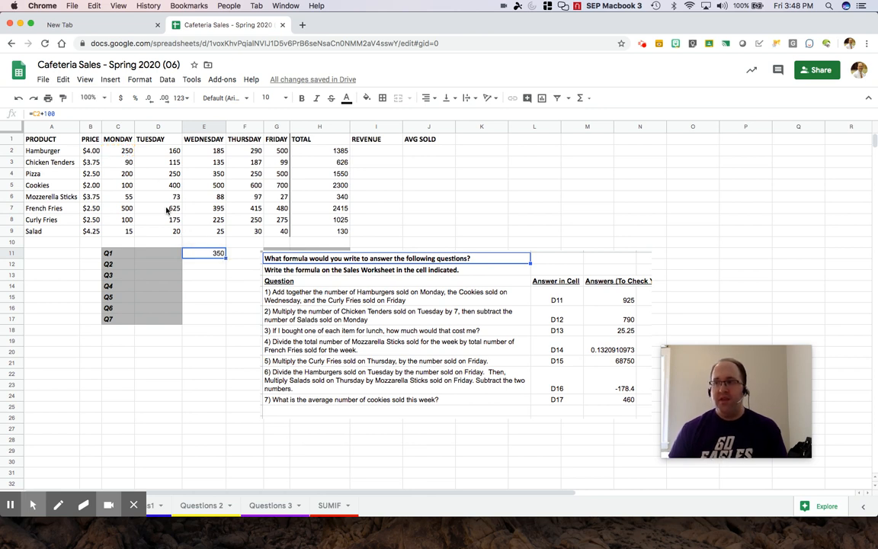
click(124, 152)
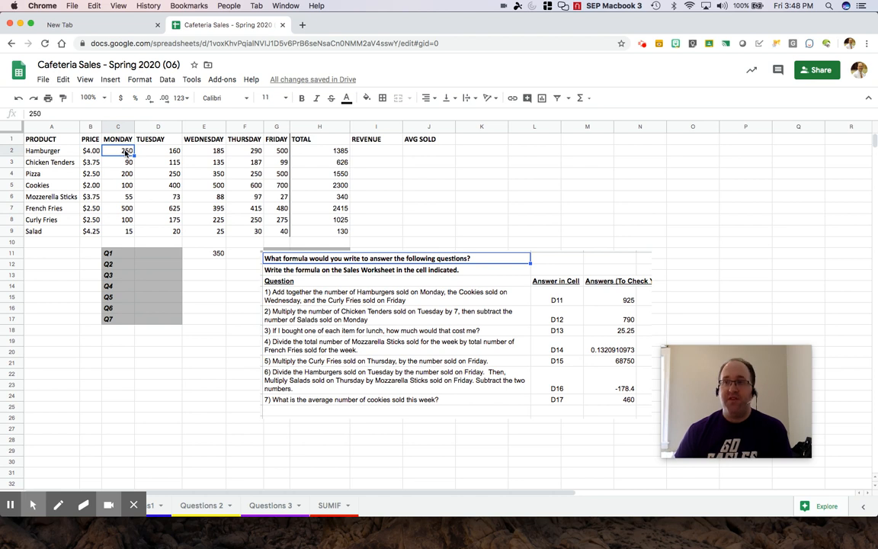
- Change C2 to 500 and reopen E11 to see it recalculate to 600
text(500)
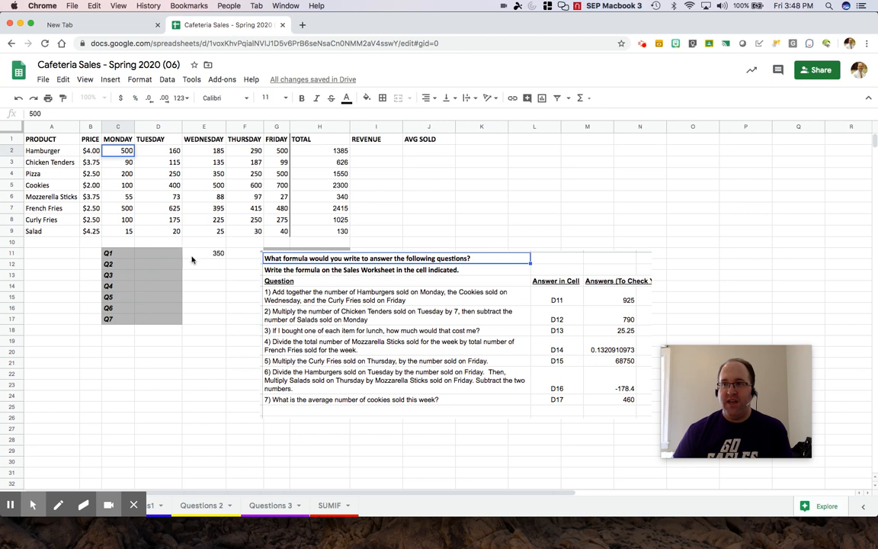
key(Return)
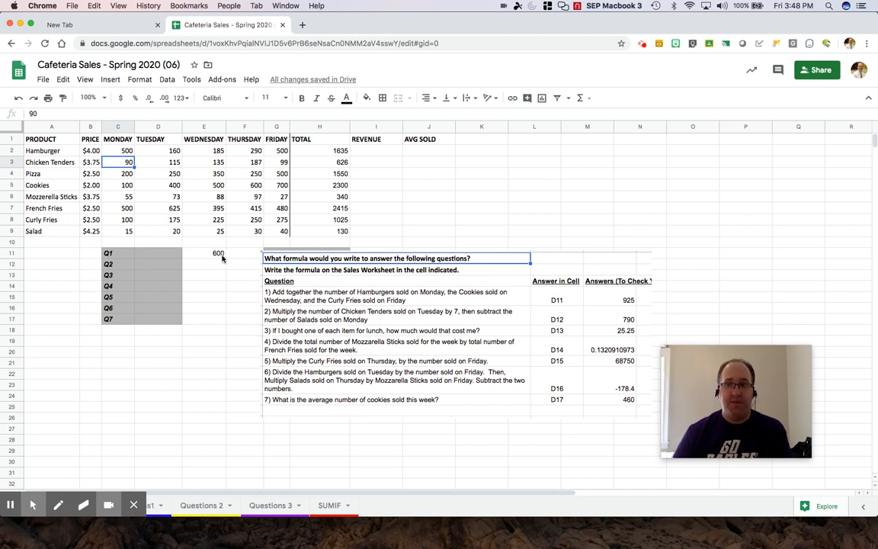
double_click(221, 259)
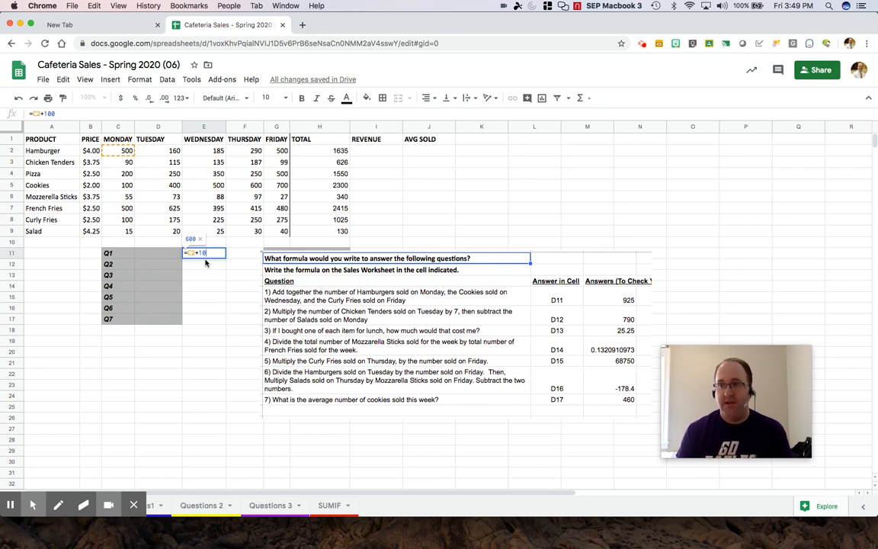
- Delete the =C2+100 practice formula from E11
key(BackSpace)
key(BackSpace)
key(BackSpace)
key(BackSpace)
key(BackSpace)
key(BackSpace)
key(BackSpace)
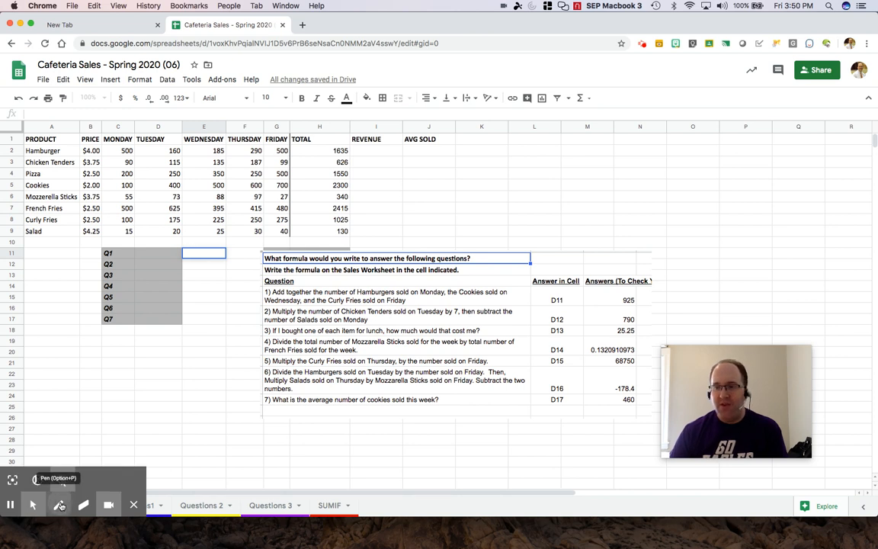
- Mark the C2, E5 and G8 values with on-screen annotations, then start a formula in D11
click(59, 505)
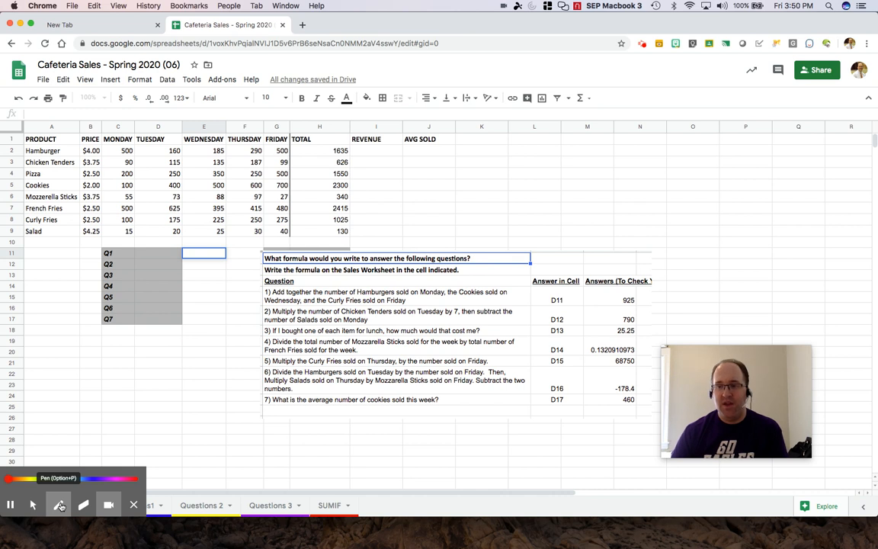
click(60, 506)
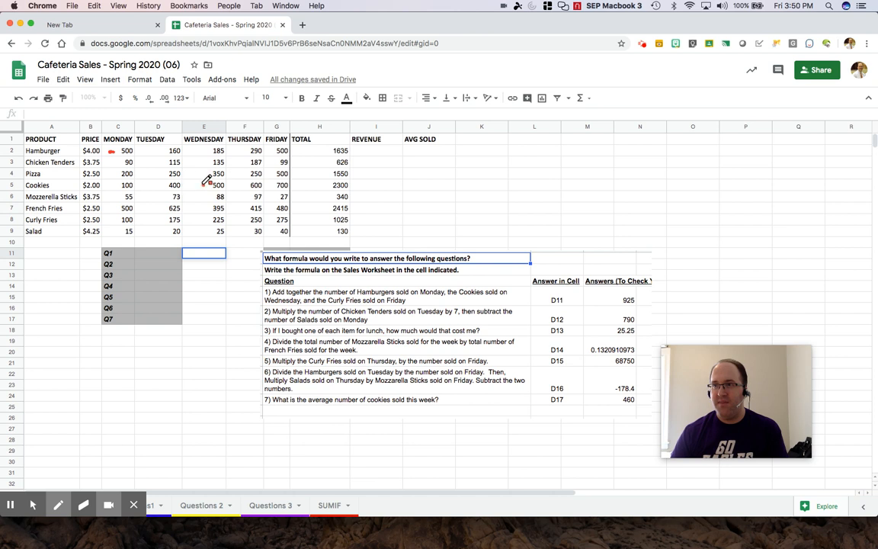
drag(196, 186, 205, 185)
click(270, 219)
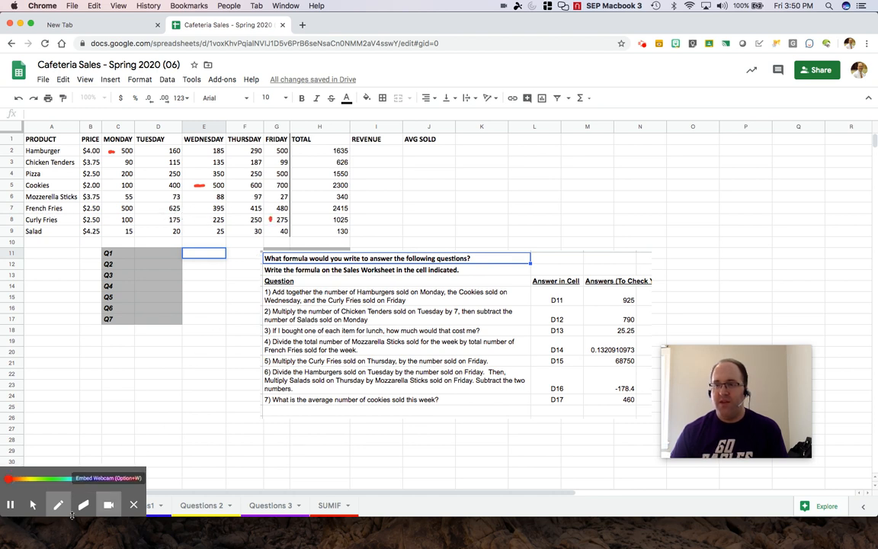
click(33, 505)
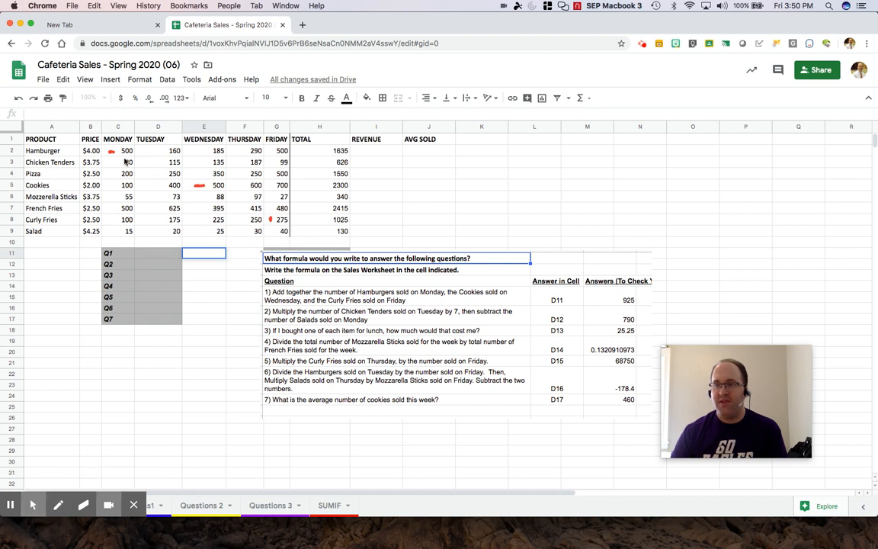
click(161, 255)
text(=)
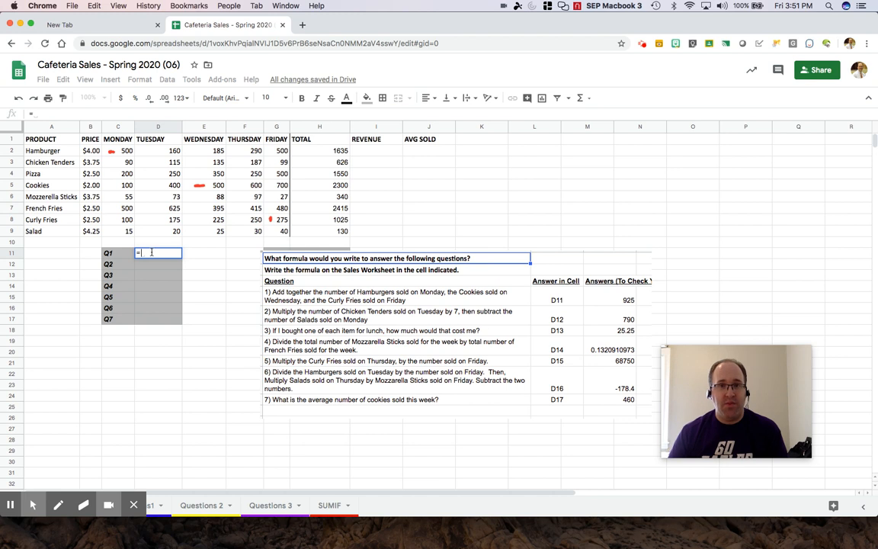
- Build =C2+E5+G8 in D11 by clicking each cell, giving 1275
text(C2)
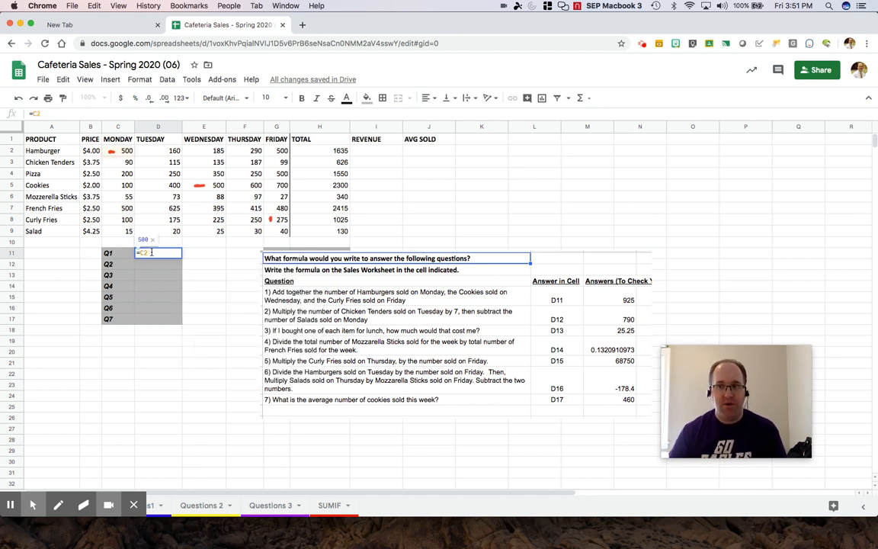
key(BackSpace)
key(BackSpace)
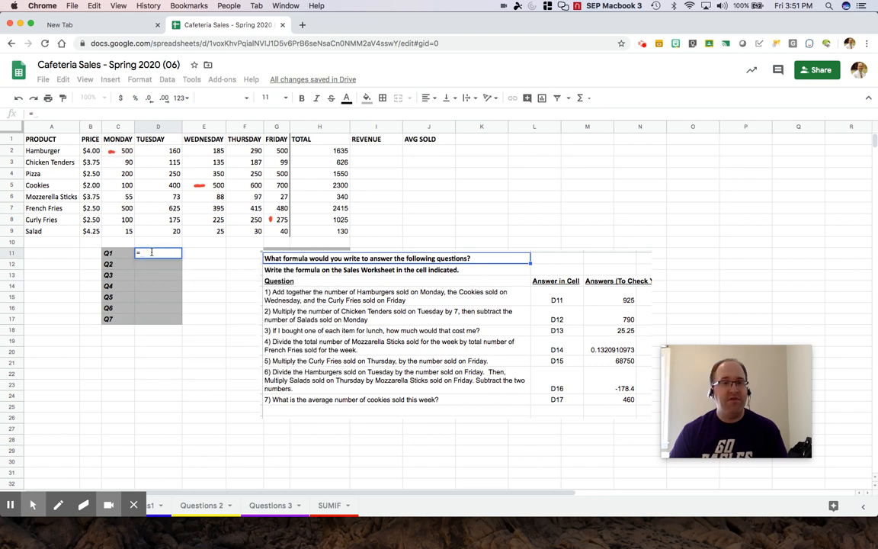
click(128, 151)
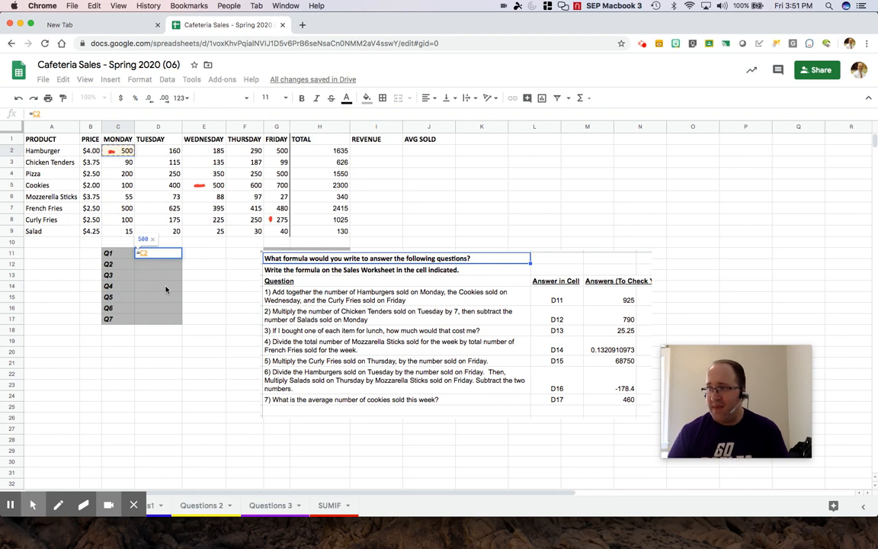
text(+)
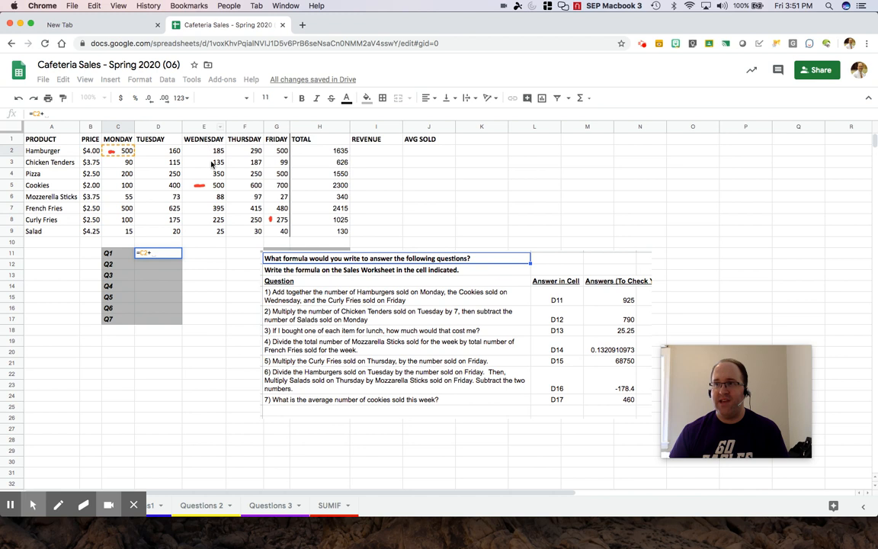
click(202, 186)
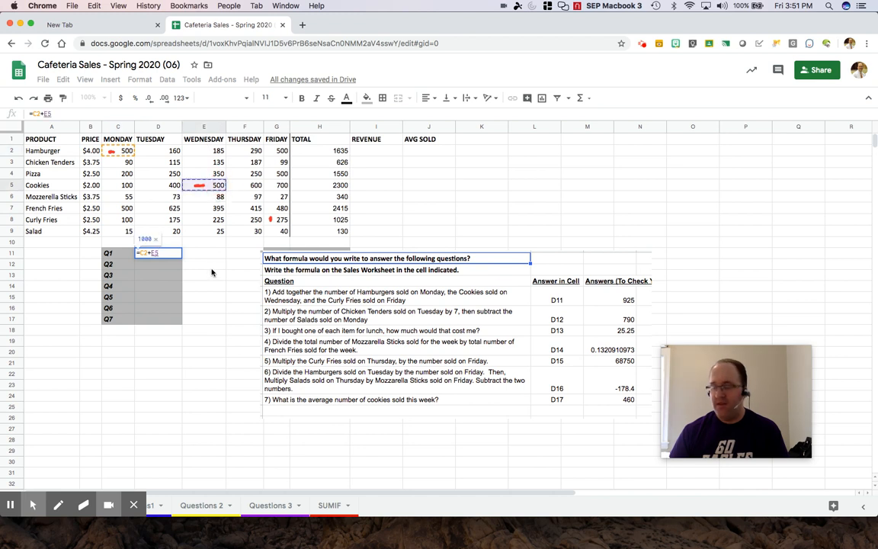
text(+)
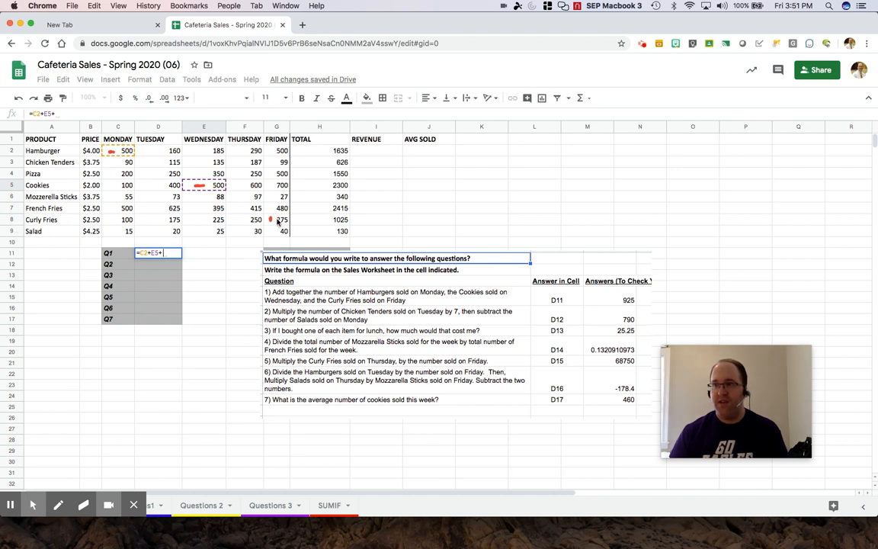
click(282, 220)
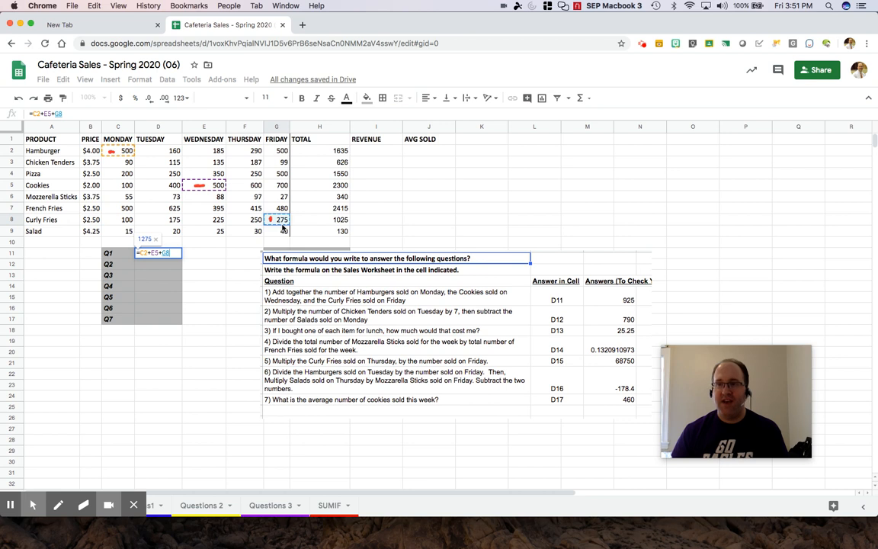
key(Return)
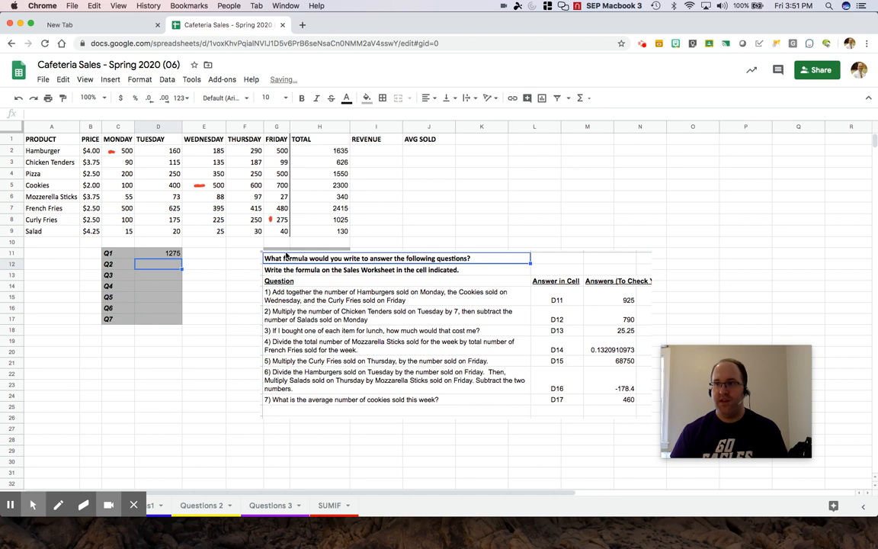
- Zoom the sheet to 150%, remove the 1275 result from D11, and reselect D11
click(89, 98)
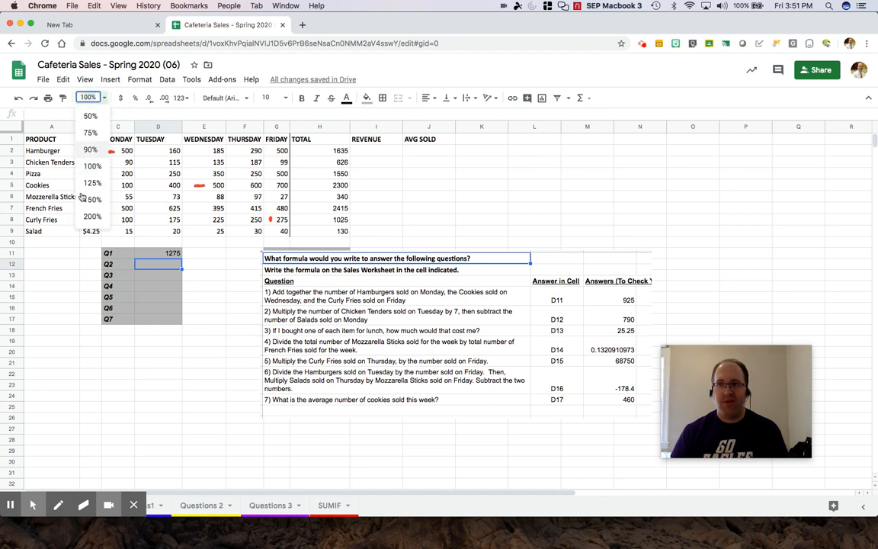
click(98, 201)
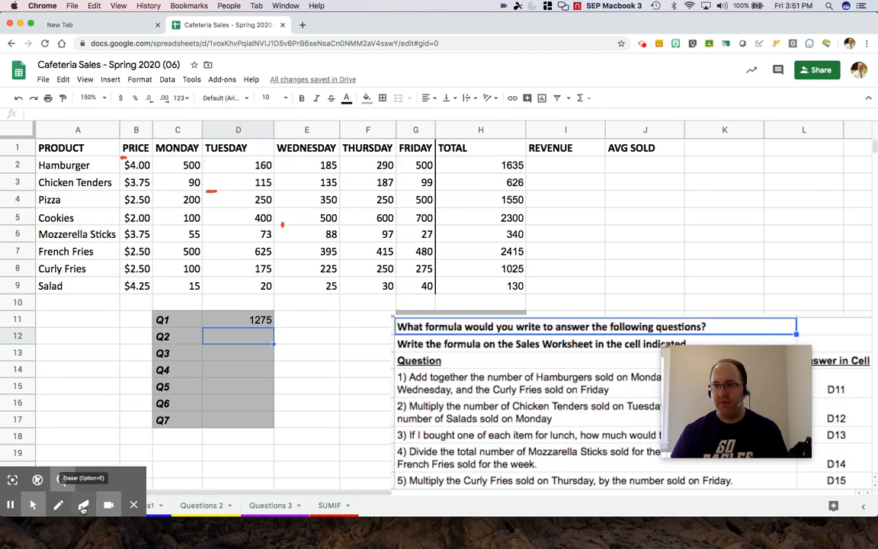
click(83, 505)
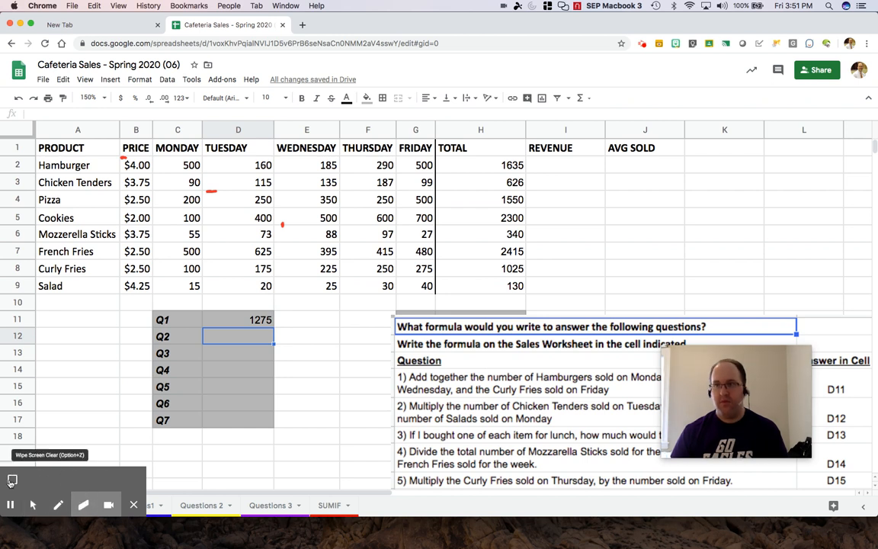
key(super+z)
click(12, 481)
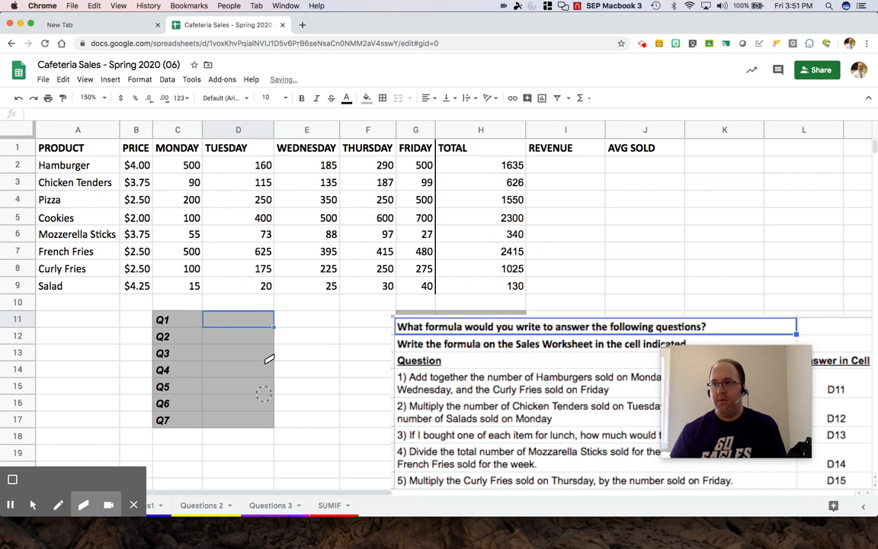
click(33, 506)
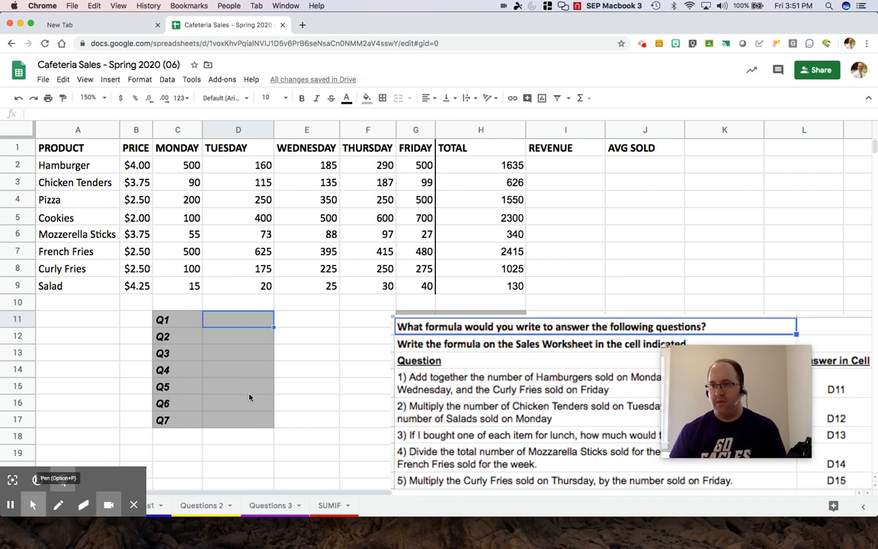
click(247, 388)
click(257, 324)
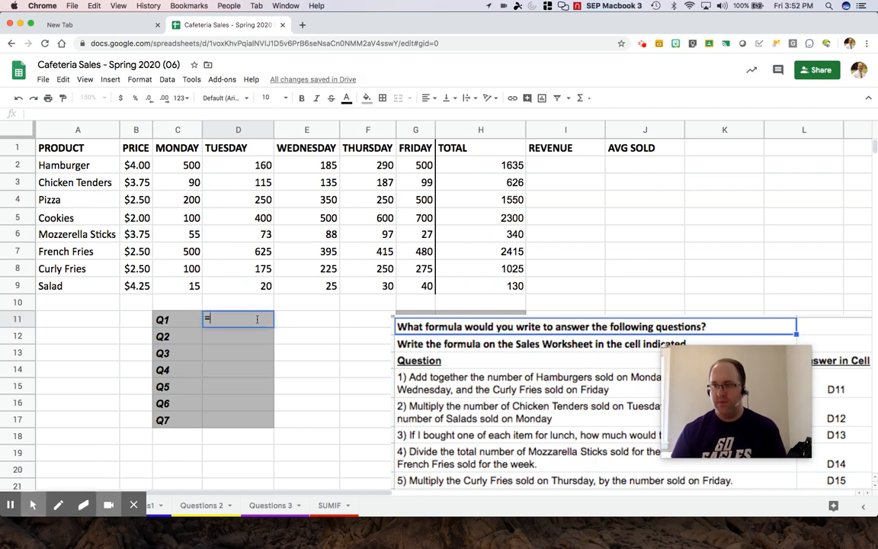
- Rebuild the sum formula =C2+E5+G8 in D11 by clicking C2, E5 and G8
text(=)
click(183, 167)
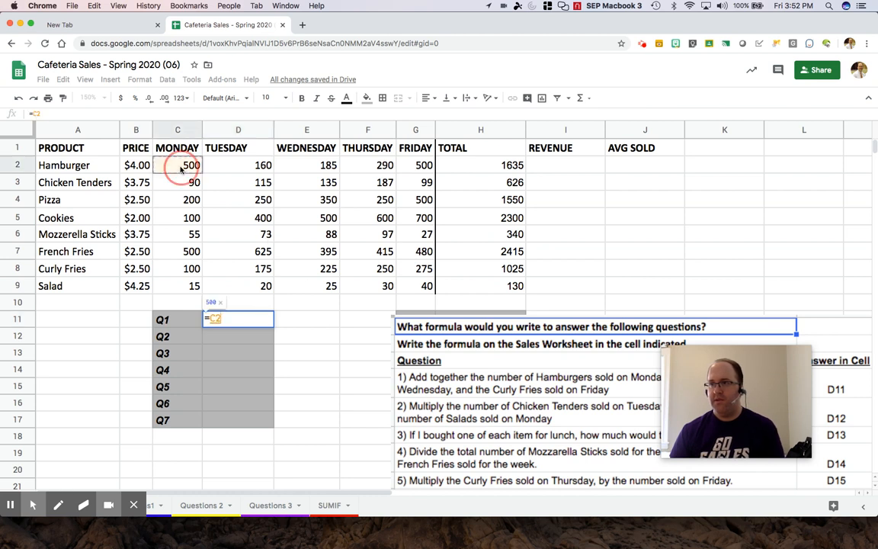
text(+)
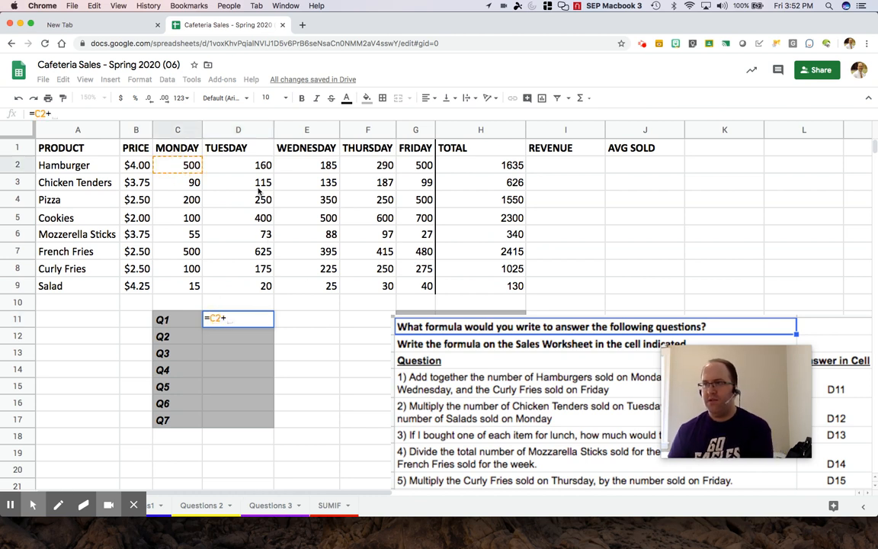
click(305, 218)
text(+)
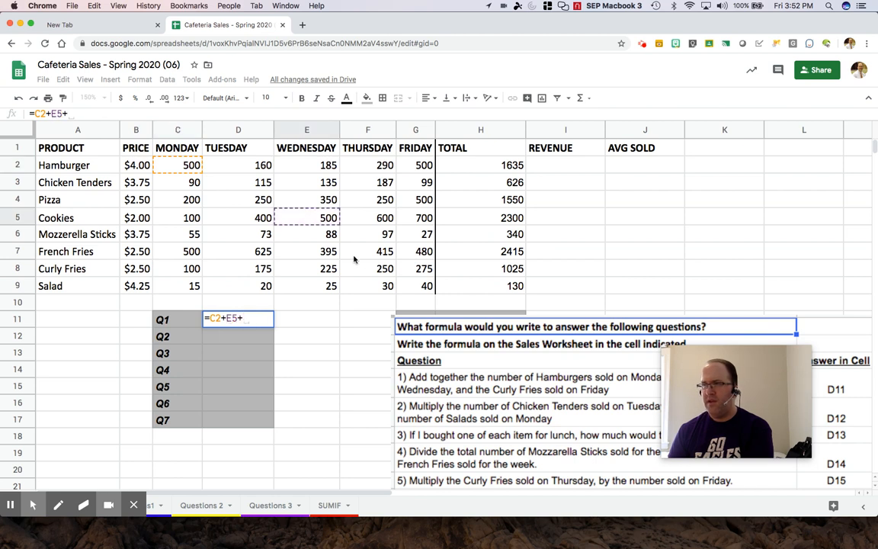
click(418, 268)
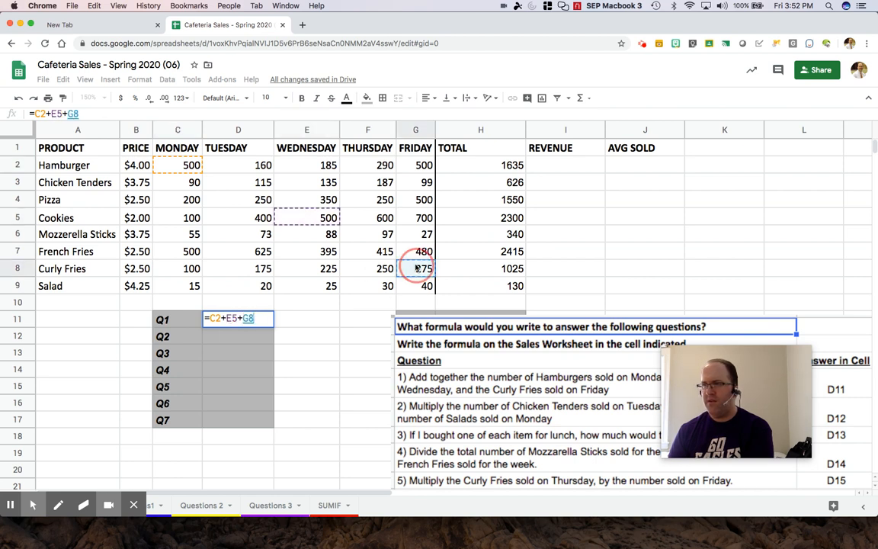
key(Return)
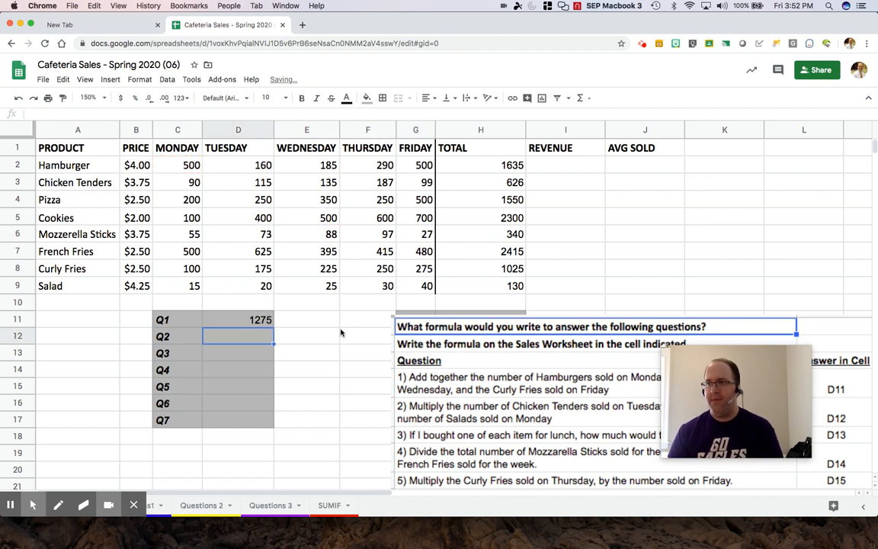
- Edit D11's formula so the plus before G8 becomes *, previewing 138000
double_click(262, 323)
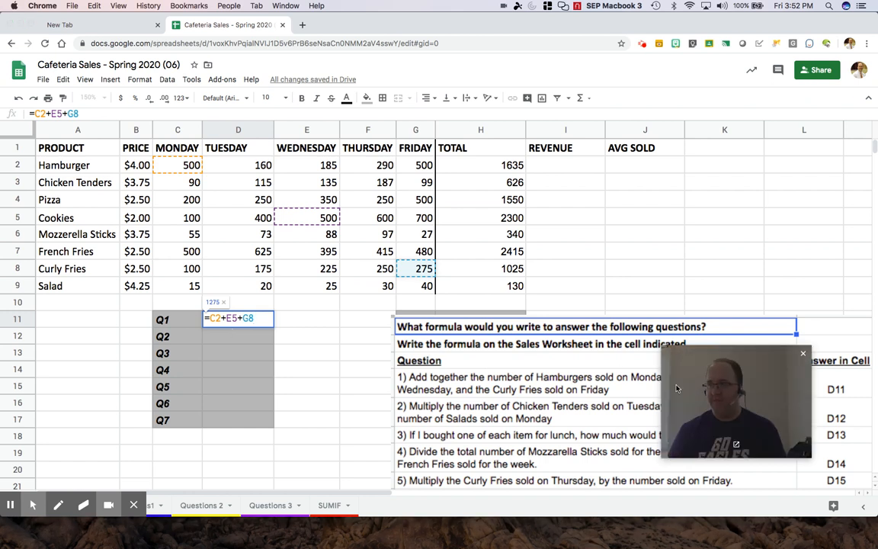
drag(703, 383, 721, 388)
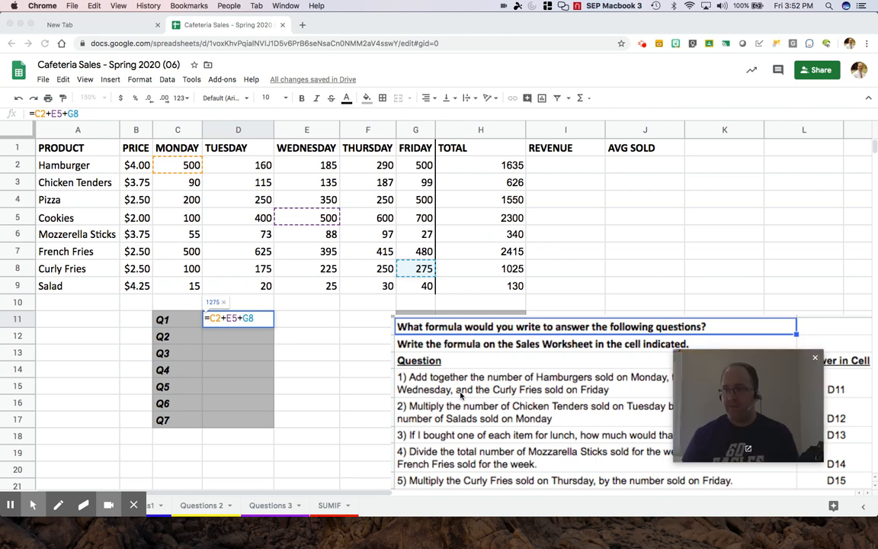
click(245, 336)
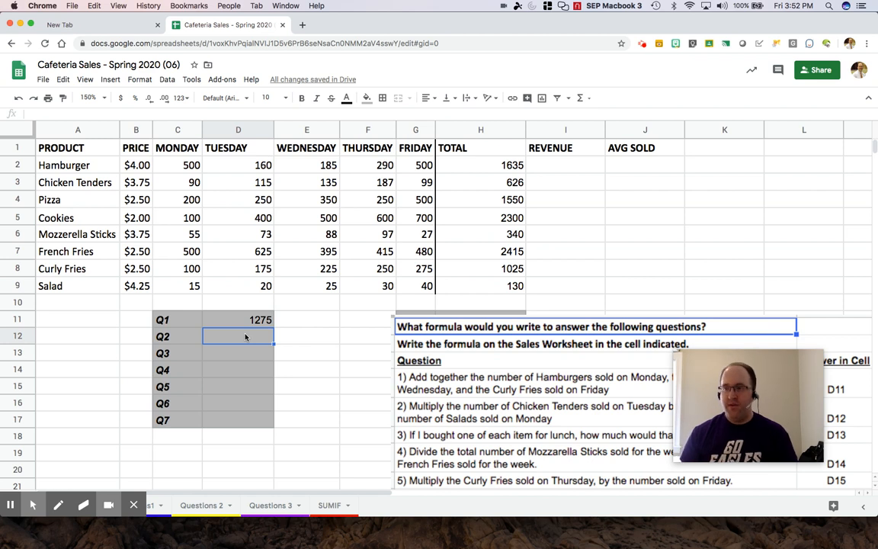
click(247, 320)
text(=C2+E5+G8)
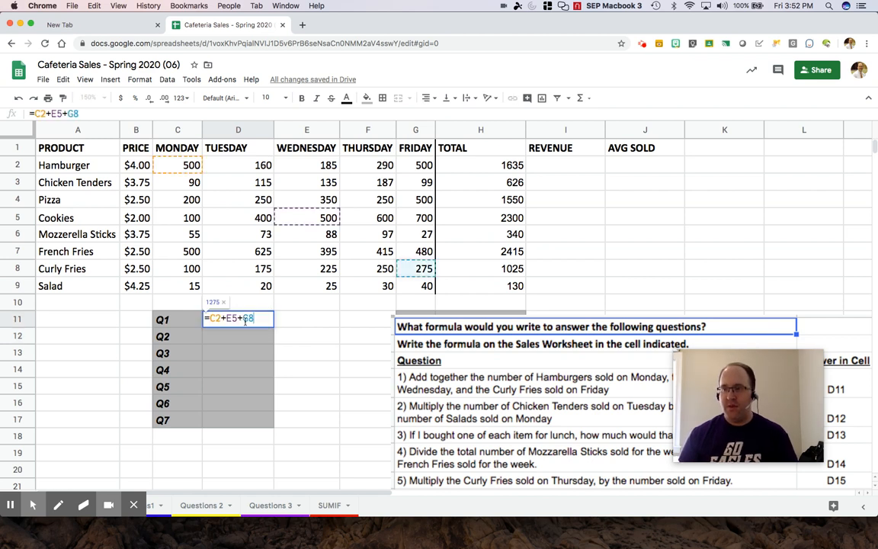
click(244, 319)
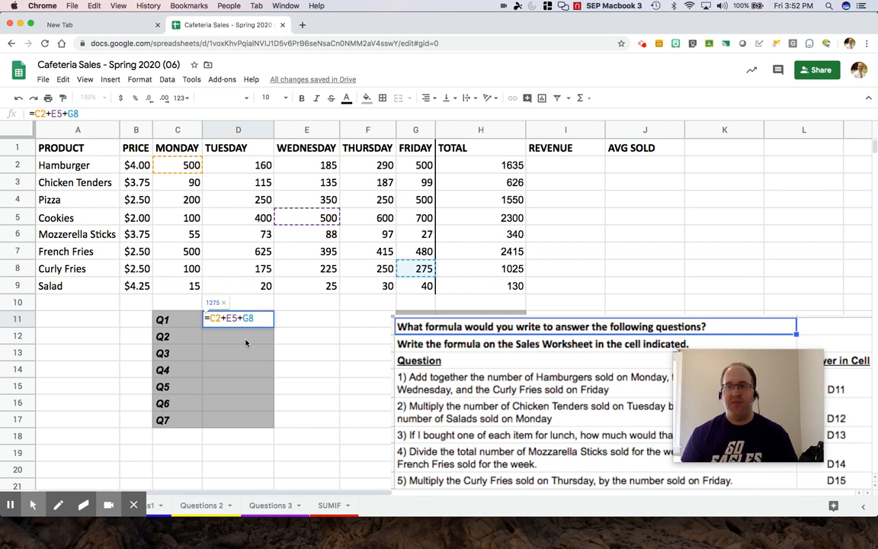
key(BackSpace)
text(*)
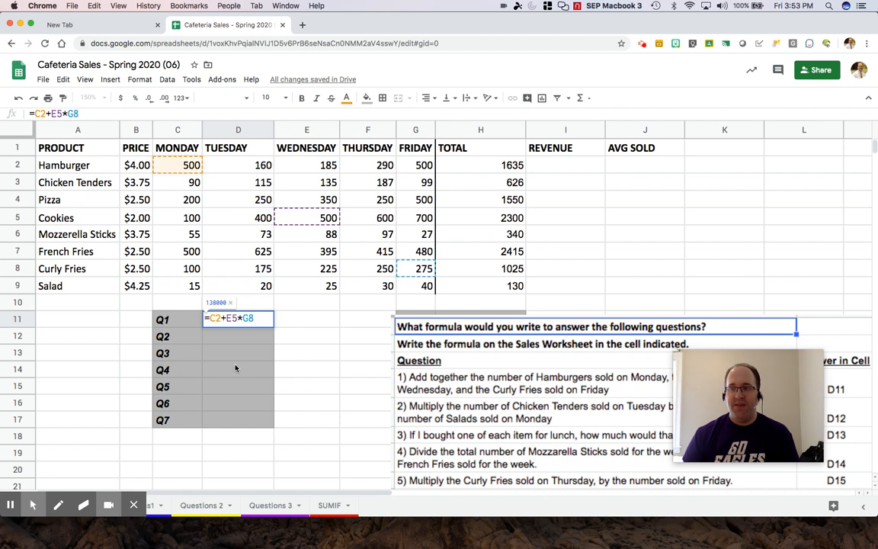
- Bracket C2+E5 so D11 reads =(C2+E5)*G8 and returns 275000, then check it and select D12
text(()
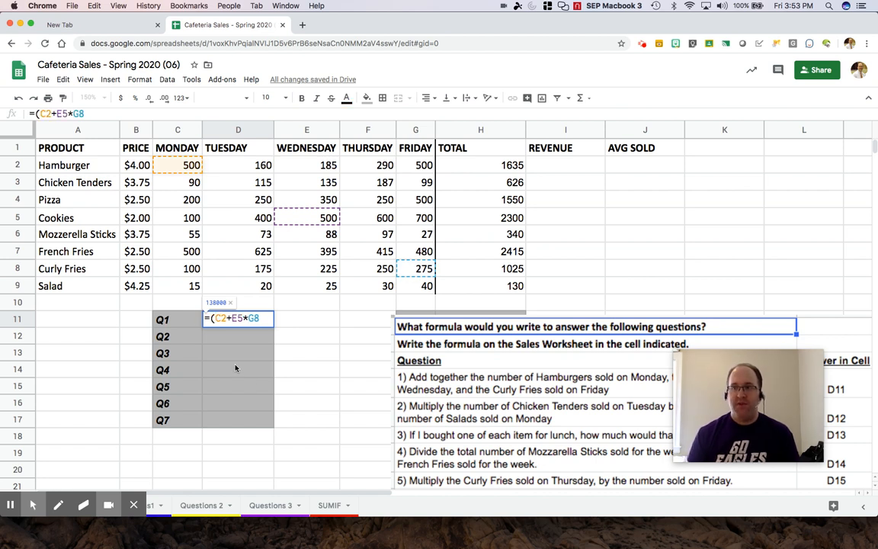
key(Right)
key(Right)
key(Right)
key(Right)
key(Right)
text())
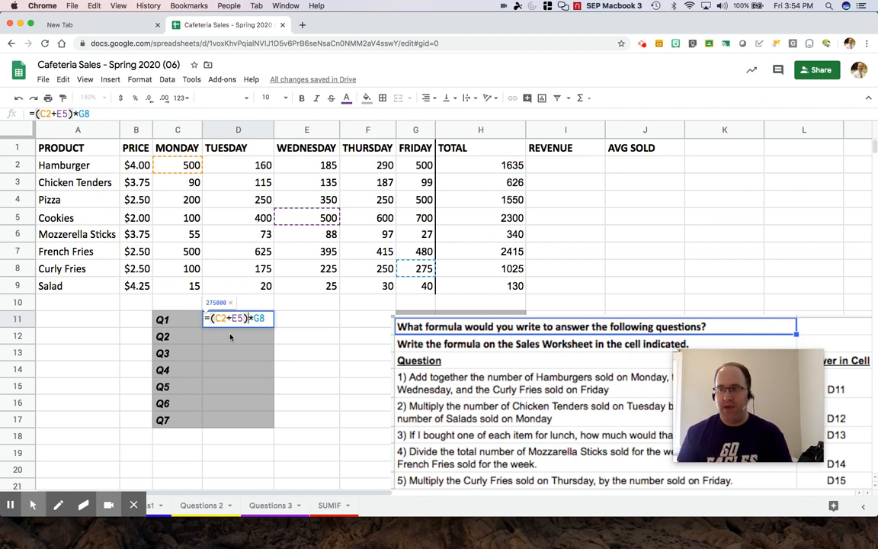
key(Return)
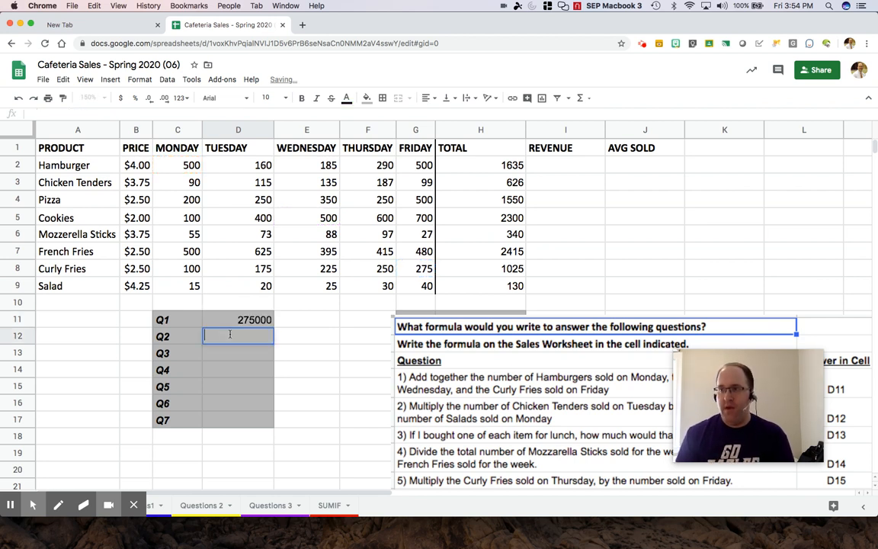
key(Up)
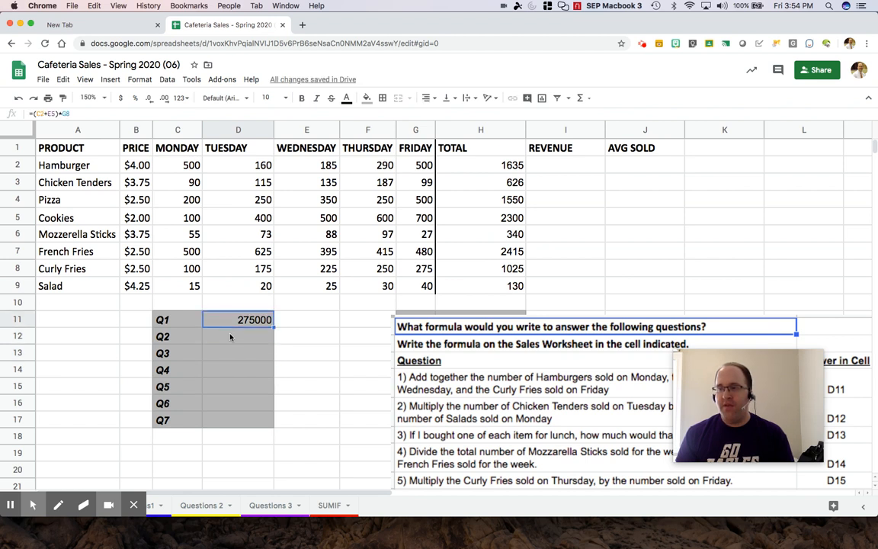
click(231, 336)
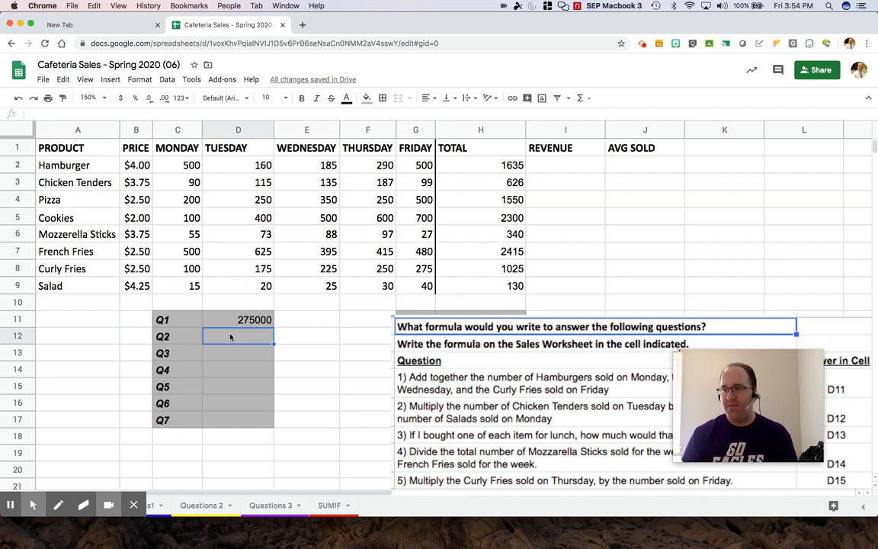
- Enter =C2=D2 in D12, which returns FALSE, and reopen the formula for editing
text(=)
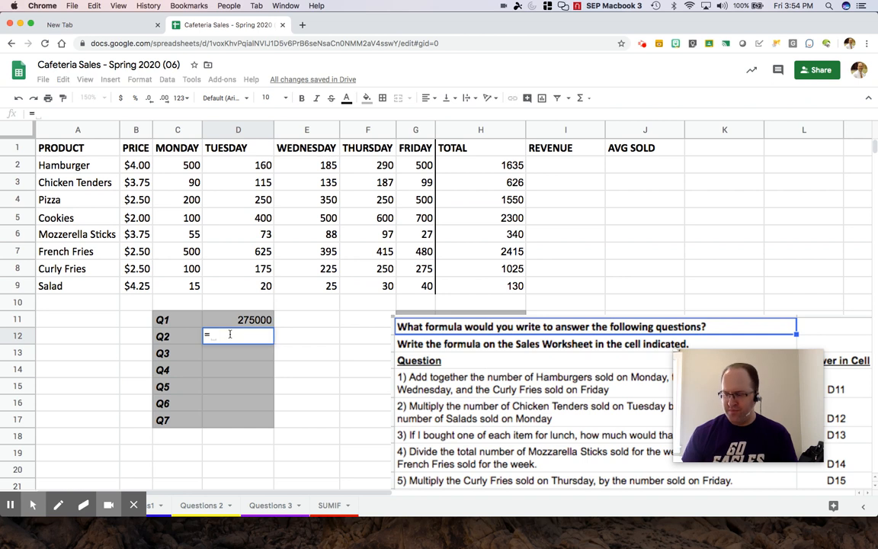
text(C2)
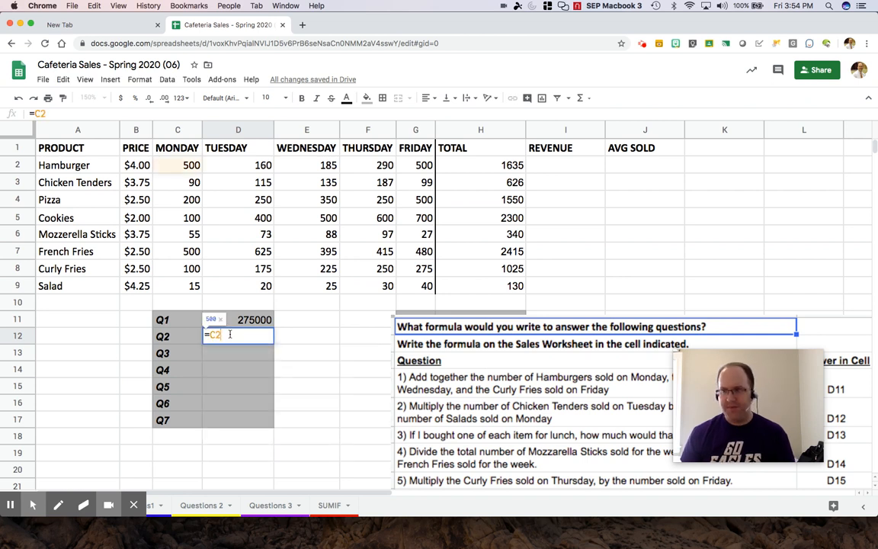
text(=D2)
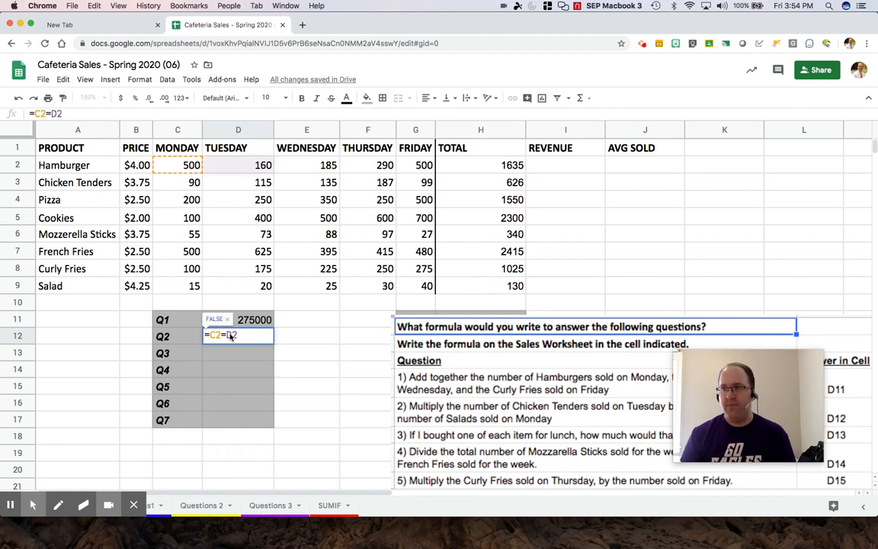
key(Return)
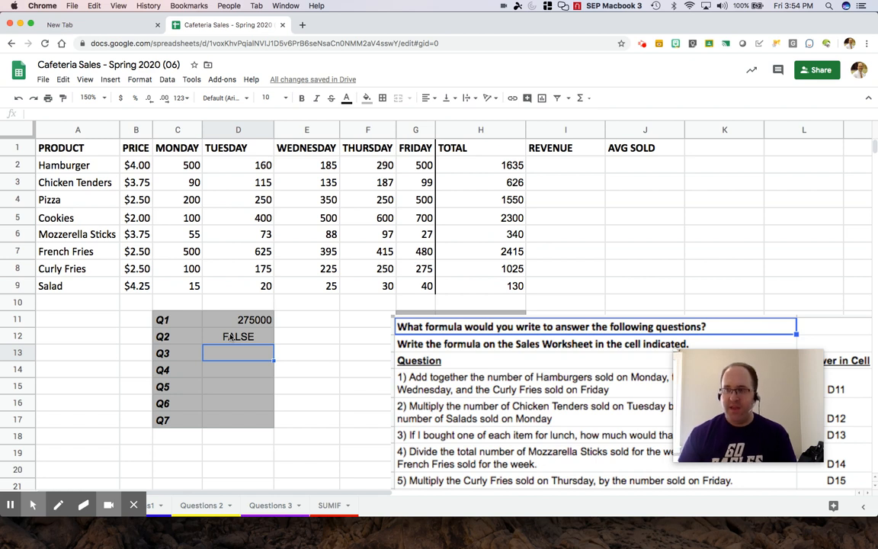
click(231, 336)
double_click(231, 336)
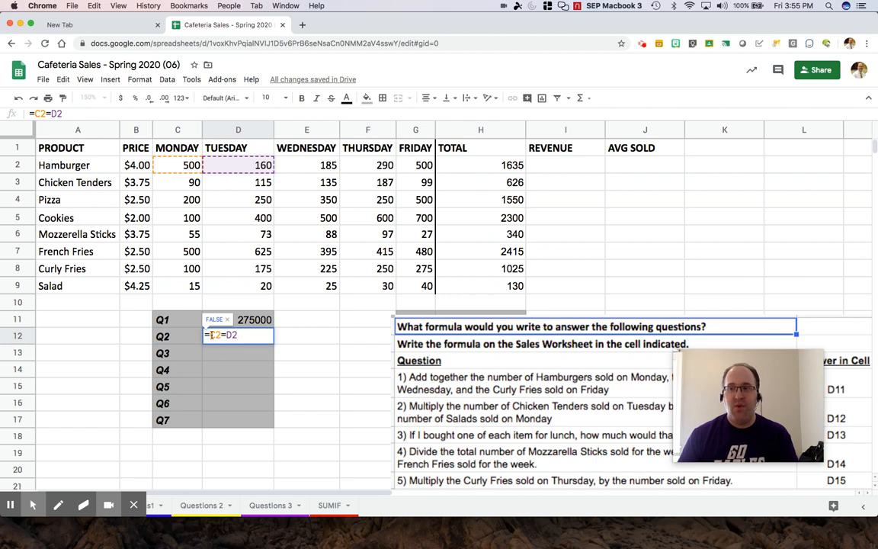
- Highlight the C2=D2 comparison in D12's formula, confirm it still returns FALSE, and reopen it
double_click(215, 334)
drag(219, 334, 239, 334)
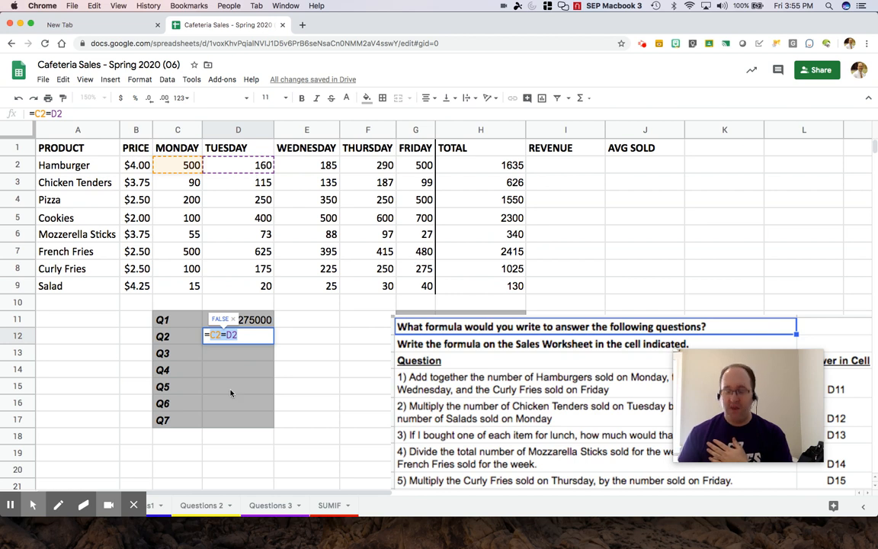
key(Return)
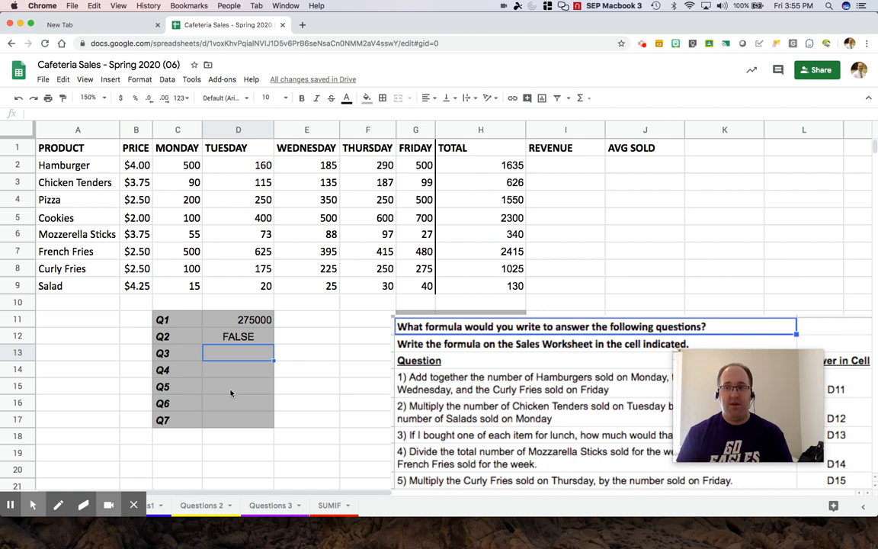
key(Up)
key(Return)
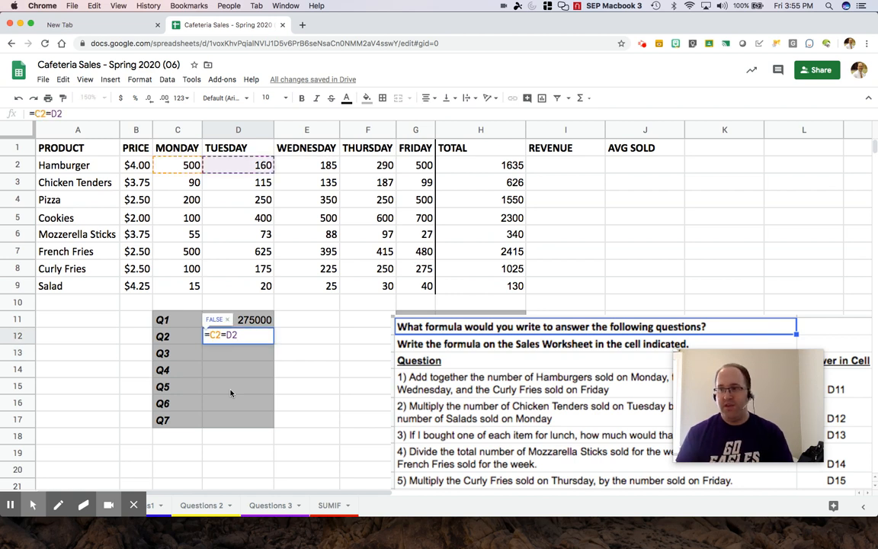
- Replace D2 with C2 so D12 reads =C2=C2 and returns TRUE, then reopen it
key(BackSpace)
key(BackSpace)
text(C2)
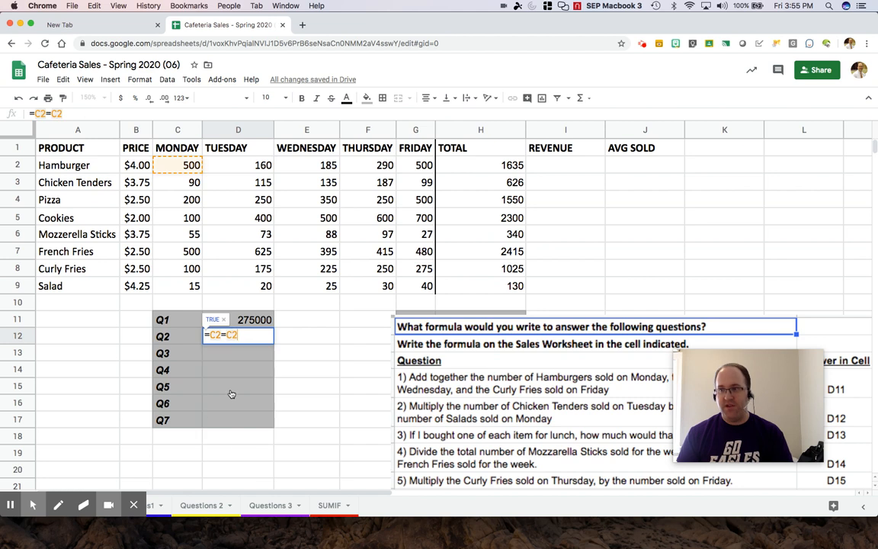
key(Return)
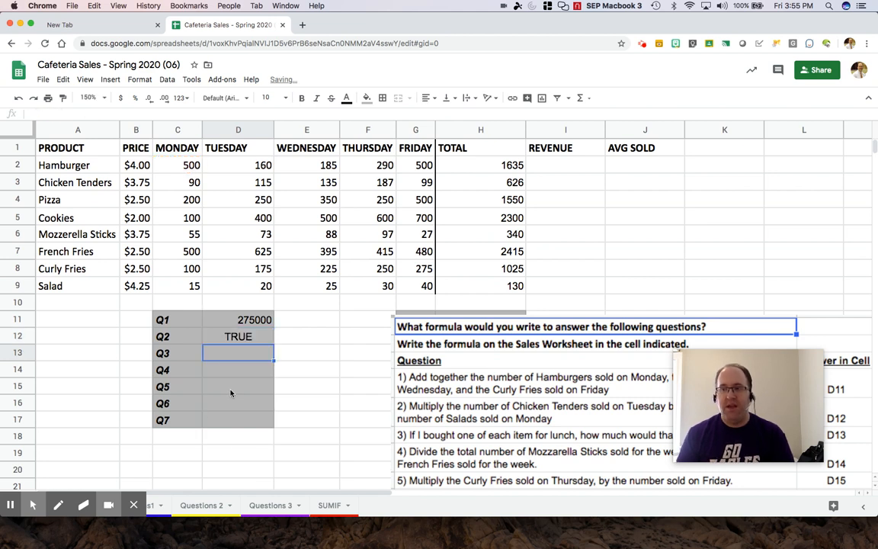
key(Up)
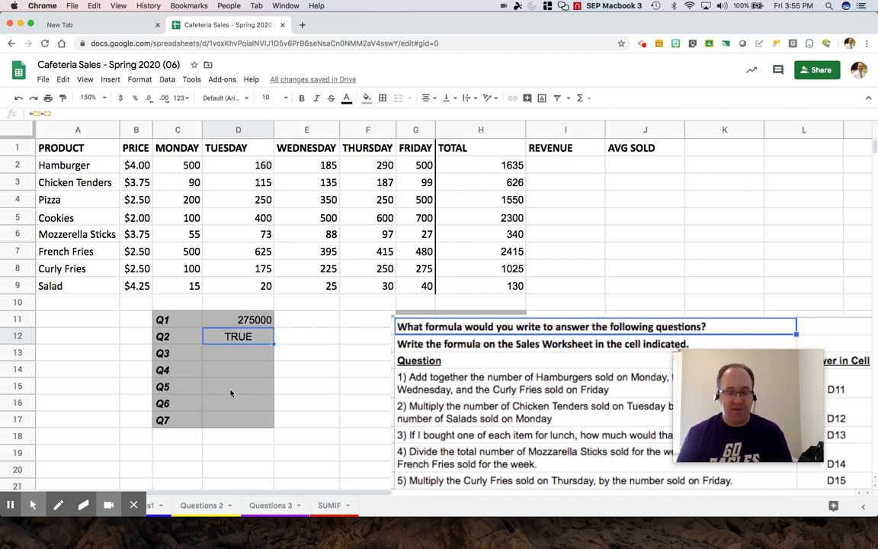
key(Return)
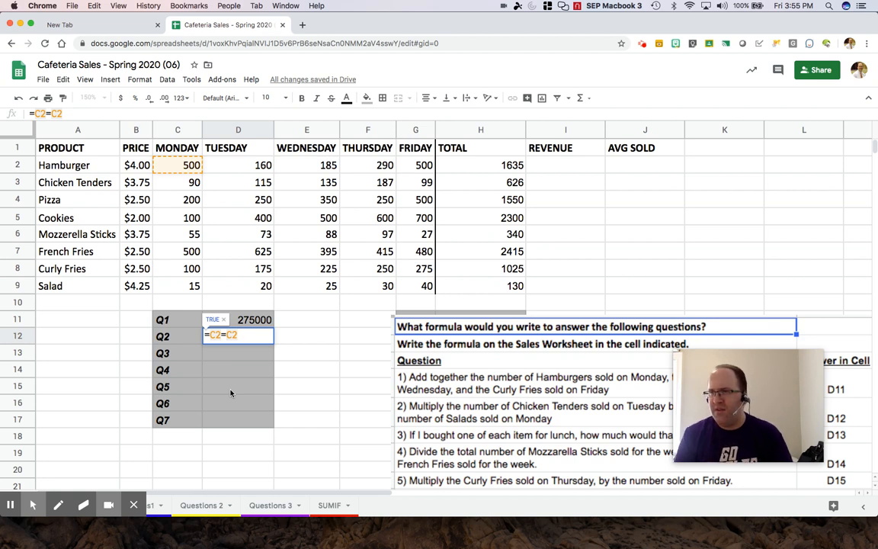
- Change D12 to =C2=E5, which returns TRUE
key(BackSpace)
key(BackSpace)
text(E5)
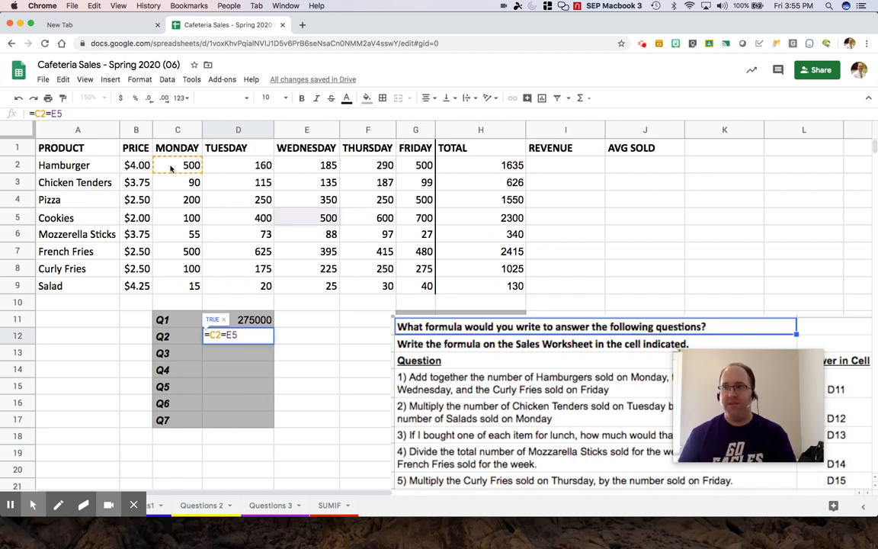
key(Return)
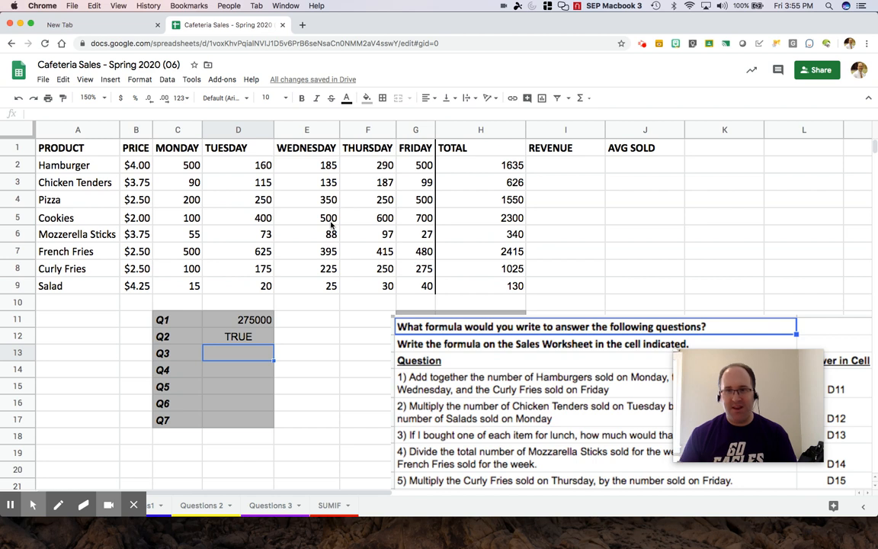
key(Up)
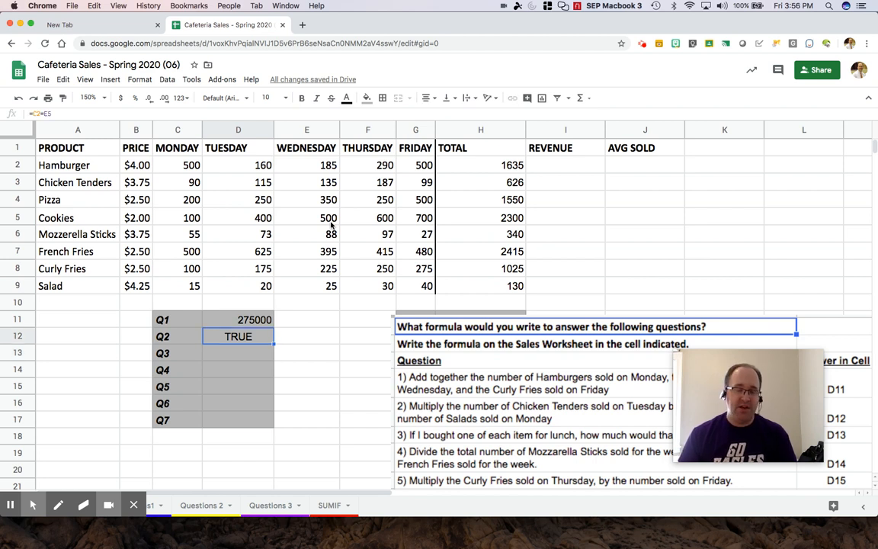
key(Return)
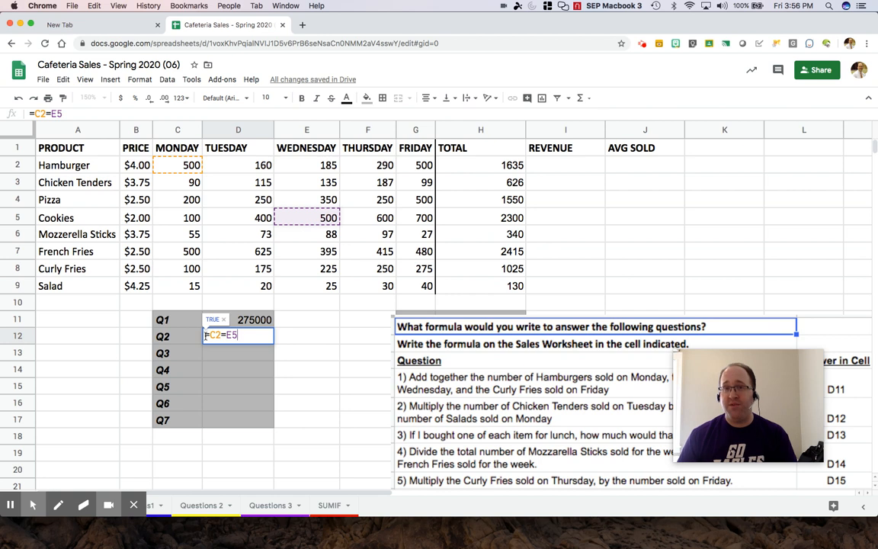
click(225, 335)
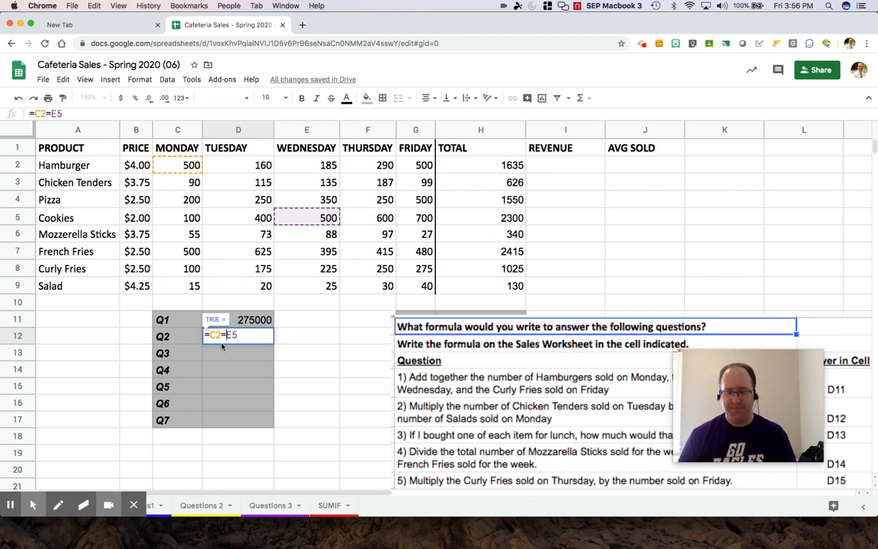
key(Return)
click(255, 342)
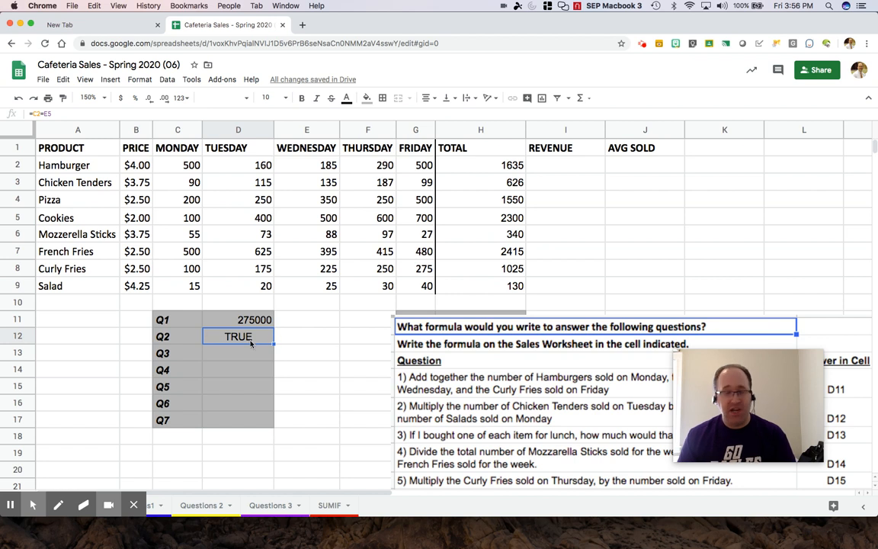
- Turn D12 into =C2+E5 giving 1000, then clear D12
double_click(251, 343)
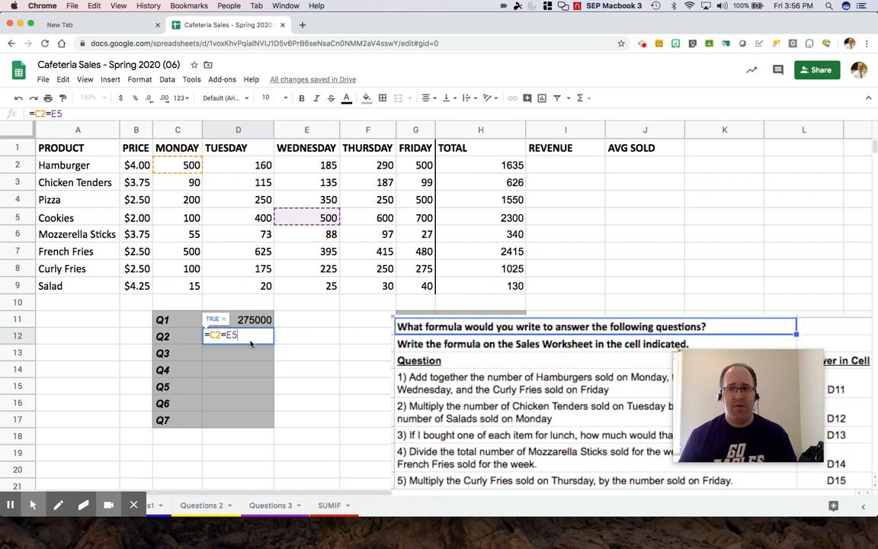
click(224, 335)
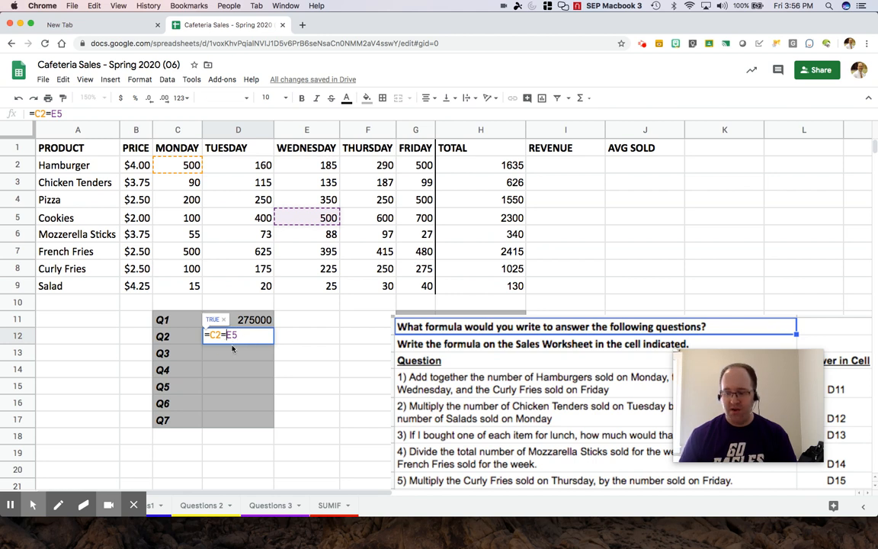
key(BackSpace)
text(+)
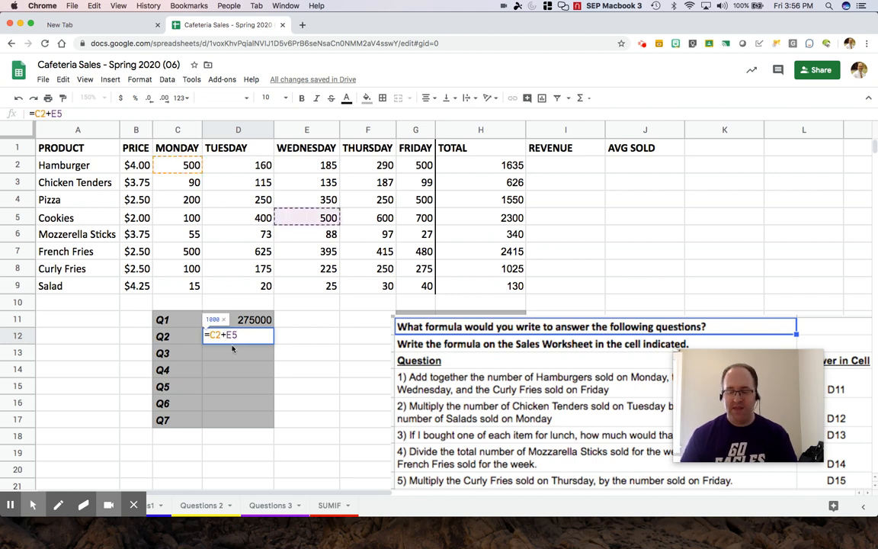
key(Return)
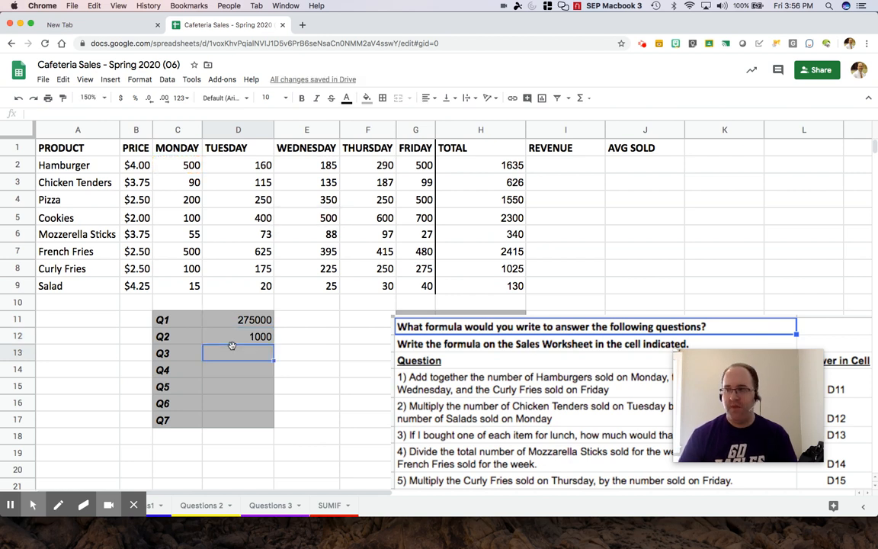
key(Up)
key(BackSpace)
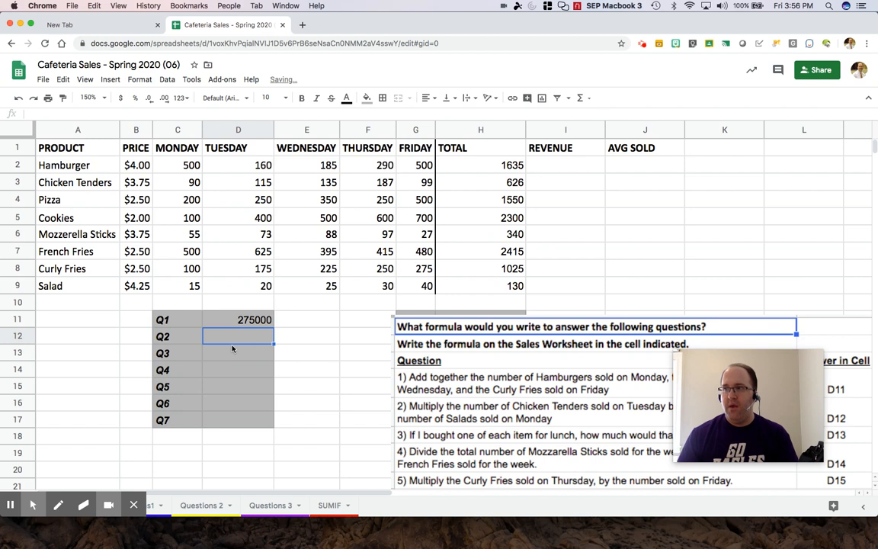